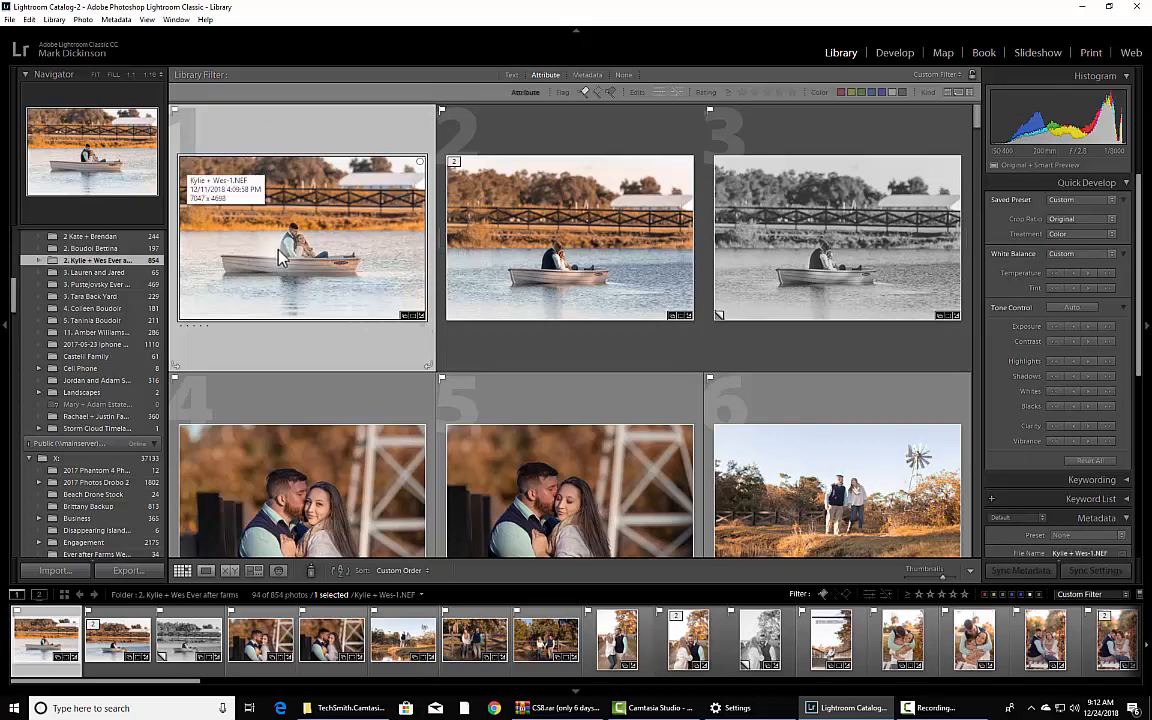
Step: Select all photos in the folder and open the export settings for them
{"action": "key", "text": "ctrl+a"}
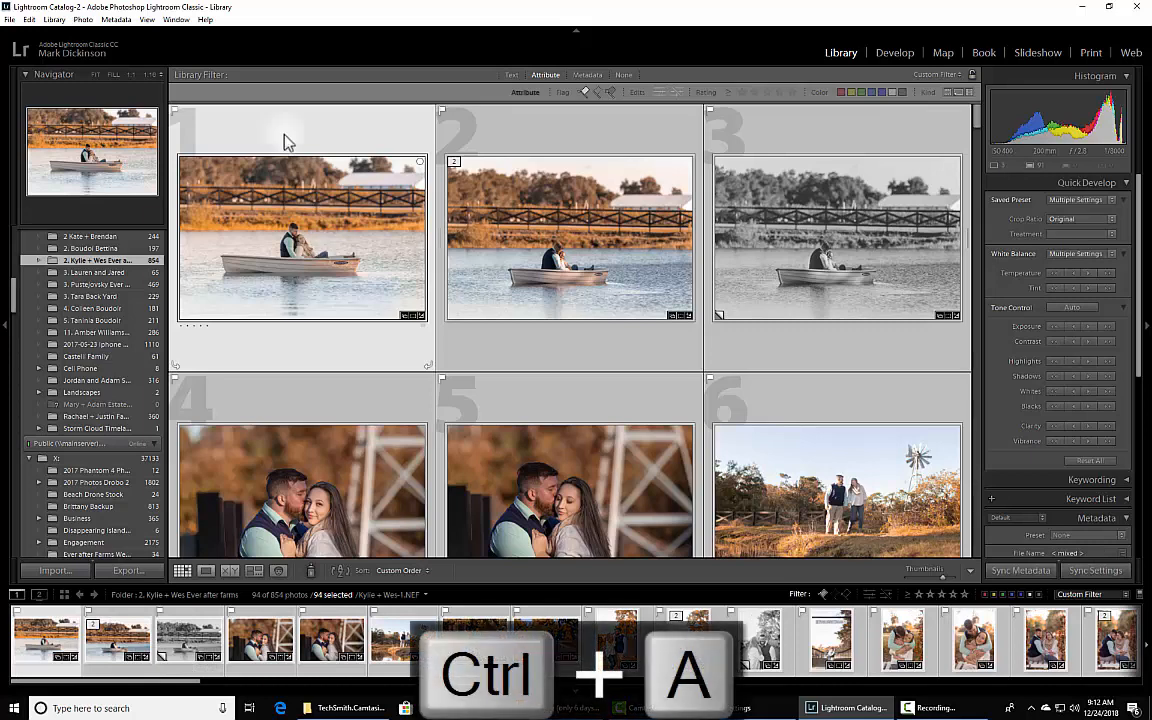
{"action": "left_click", "coordinate": [11, 20]}
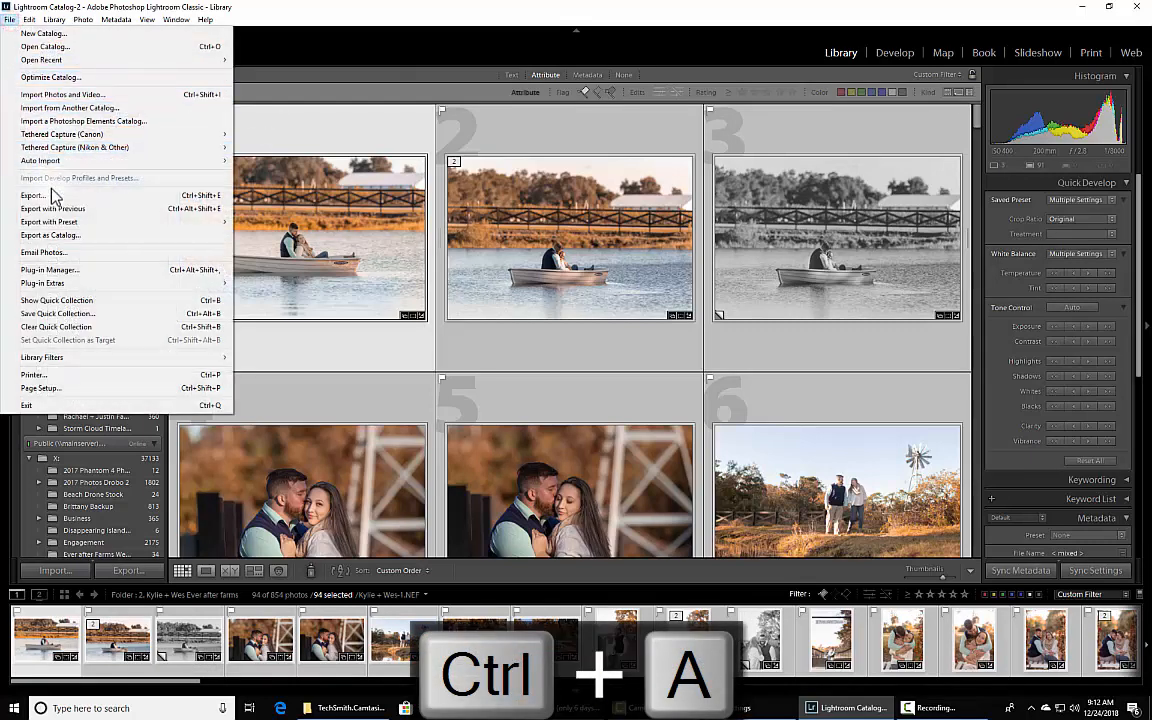
{"action": "left_click", "coordinate": [52, 192]}
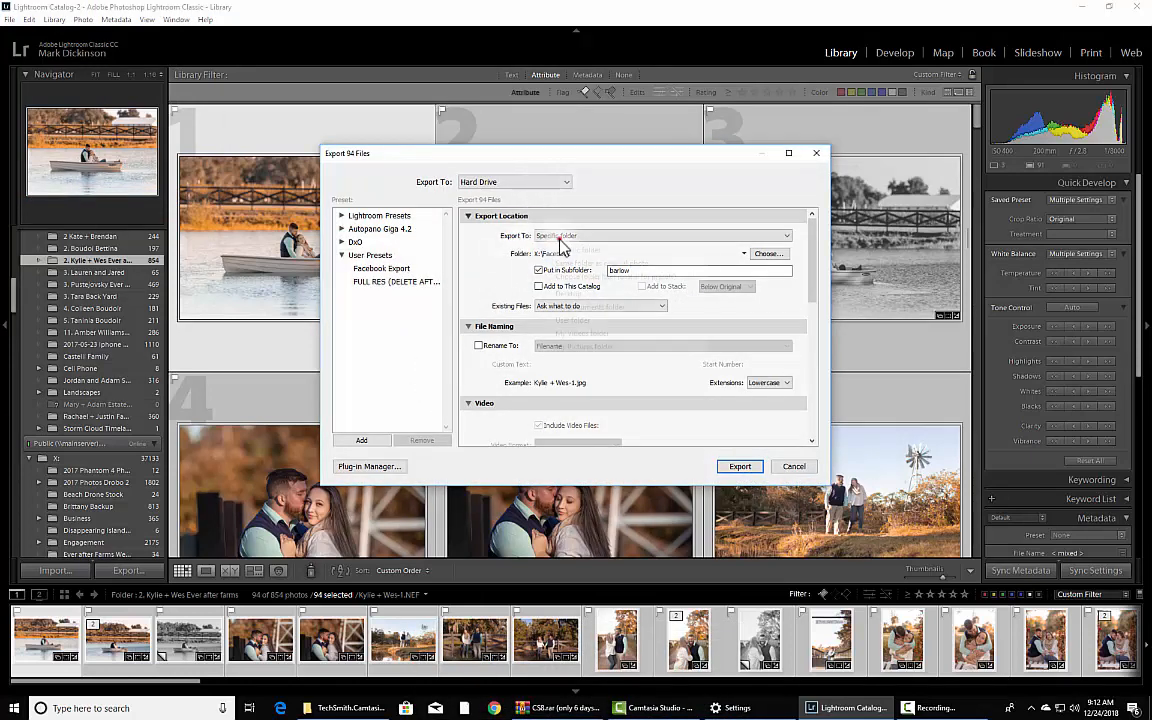
Step: Set the export location to Desktop, in a subfolder named with the couple's first names followed by "E Finals"
{"action": "left_click", "coordinate": [556, 236]}
{"action": "left_click", "coordinate": [575, 293]}
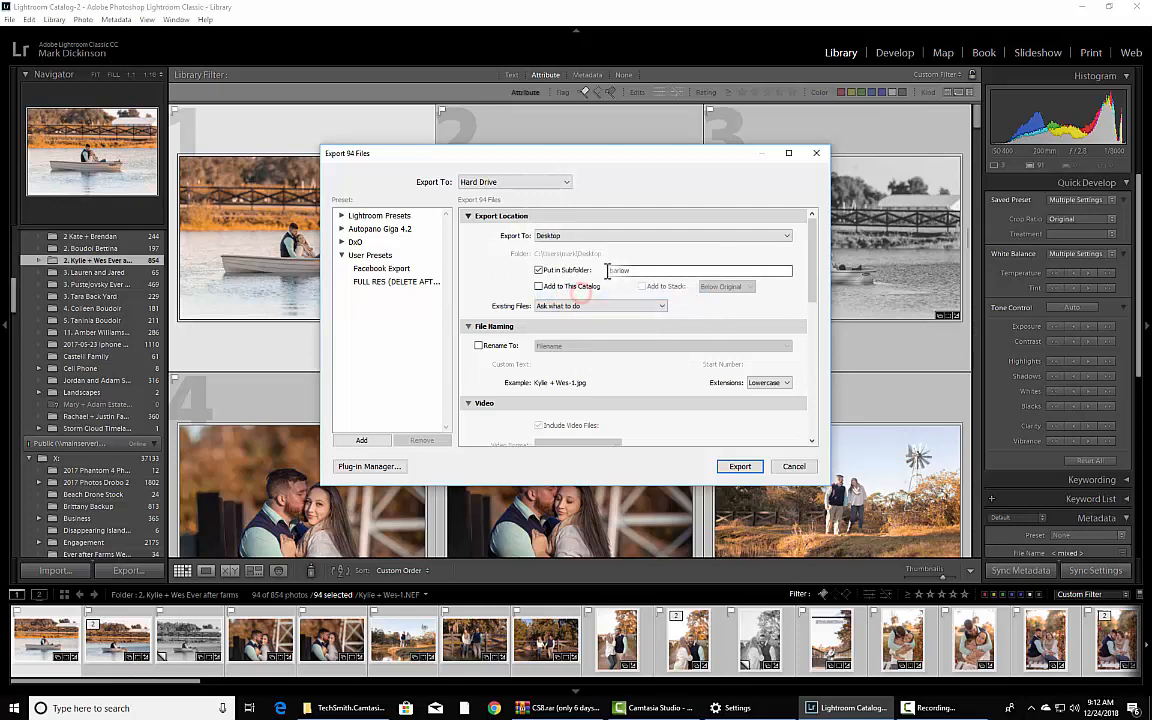
{"action": "left_click", "coordinate": [551, 270]}
{"action": "type", "text": "Kylie + Wes E Finals"}
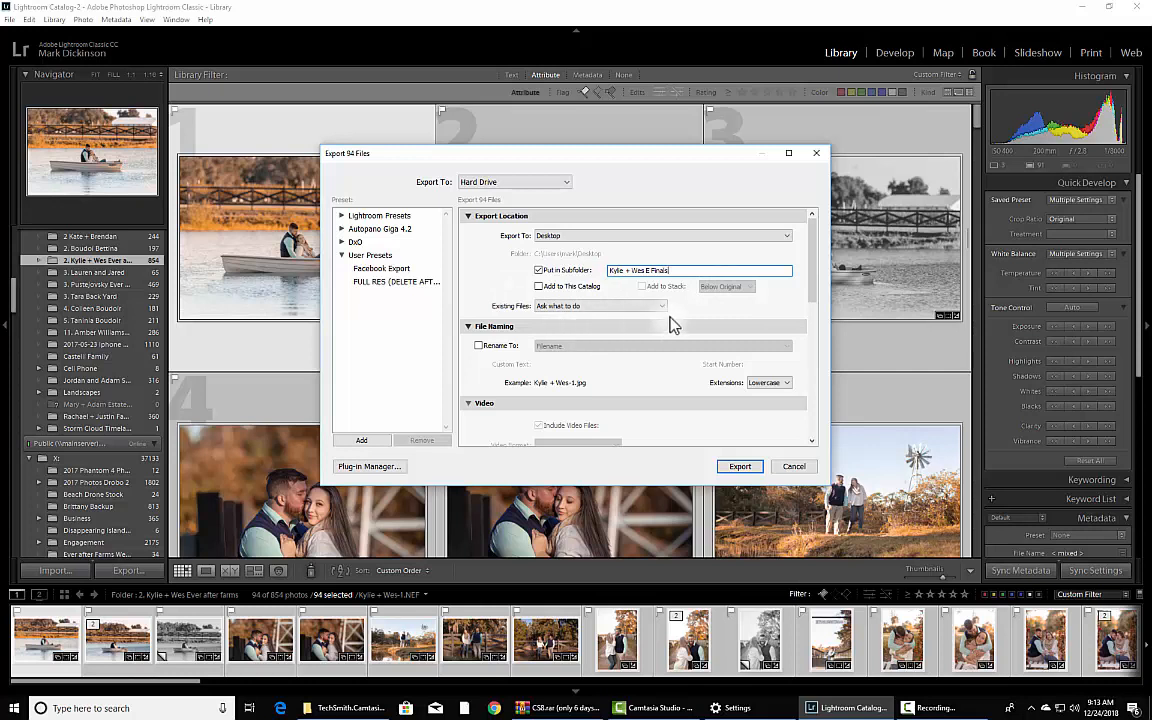
Step: Keep "Ask what to do" for existing files and enable renaming of the exported files with the Filename template
{"action": "left_click", "coordinate": [632, 306]}
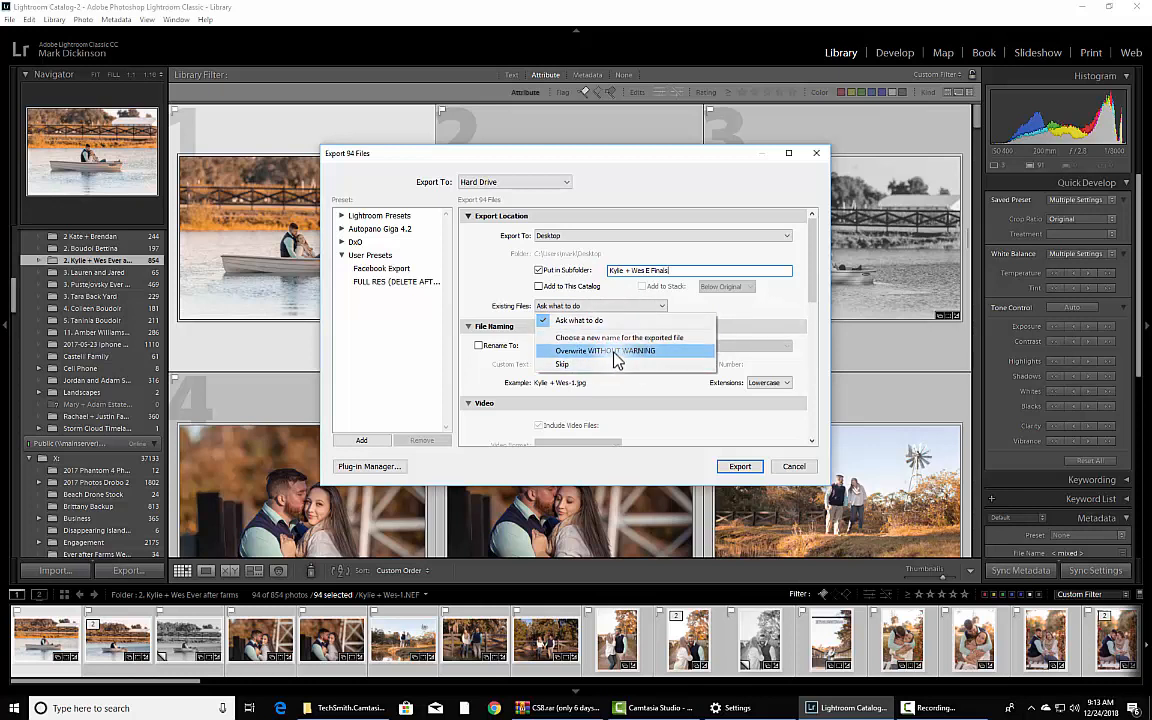
{"action": "left_click", "coordinate": [488, 275]}
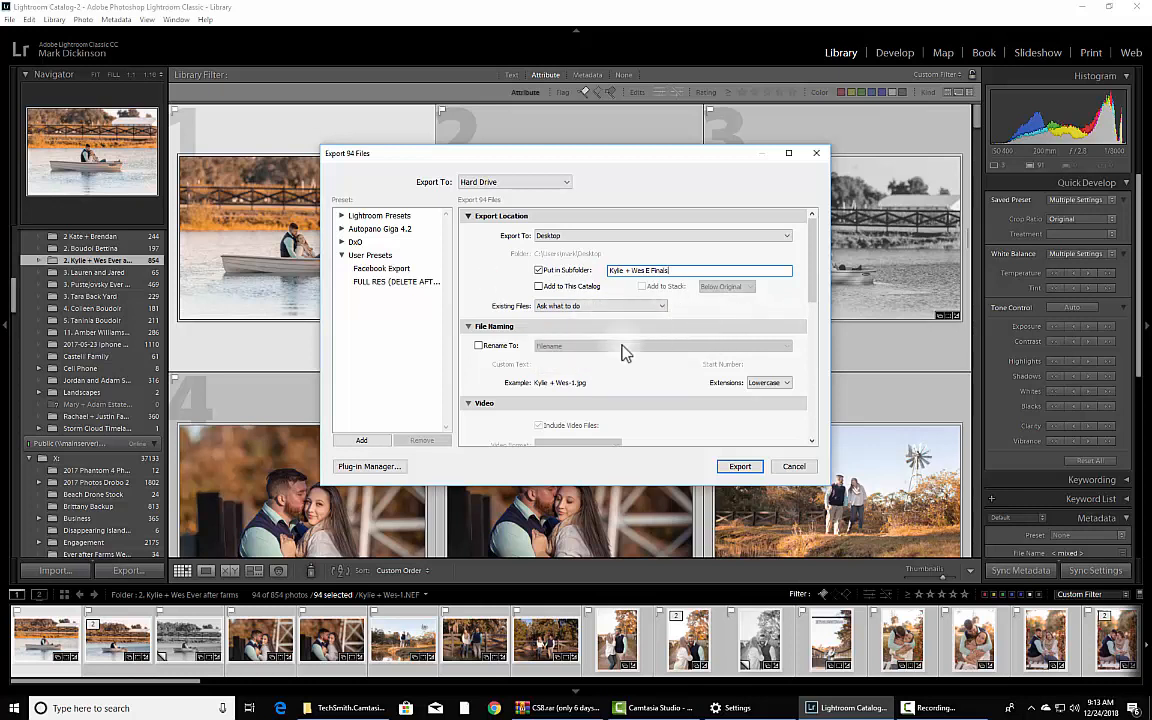
{"action": "left_click", "coordinate": [482, 345]}
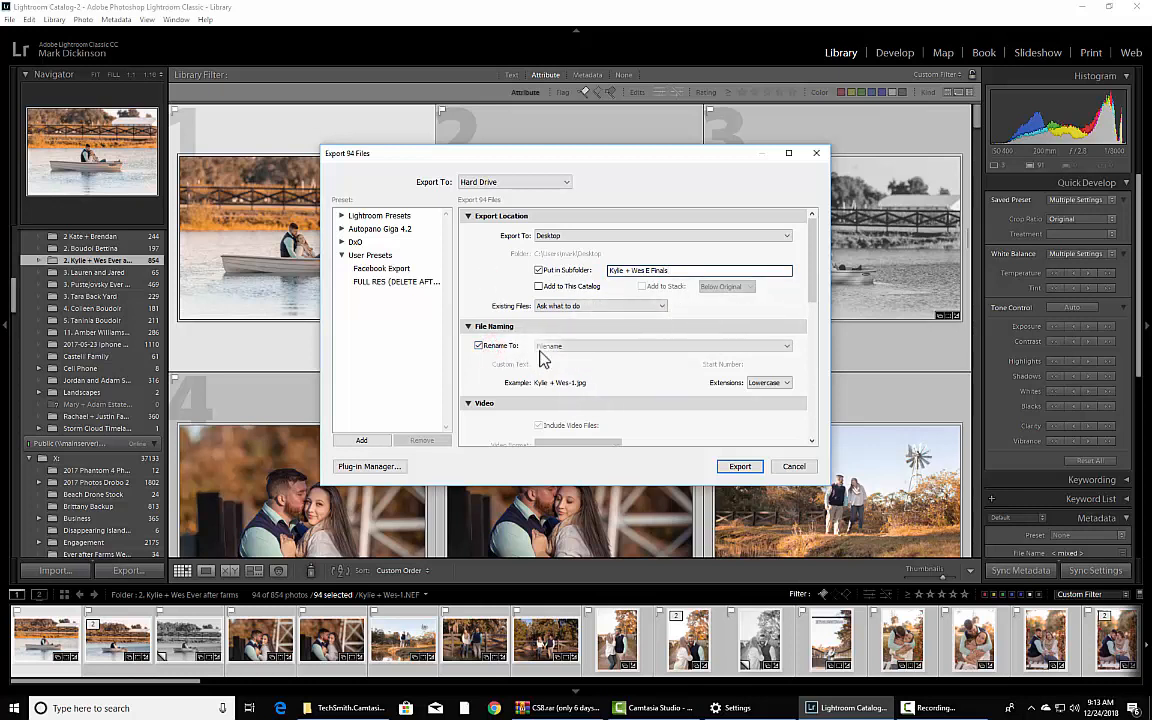
{"action": "left_click", "coordinate": [587, 346]}
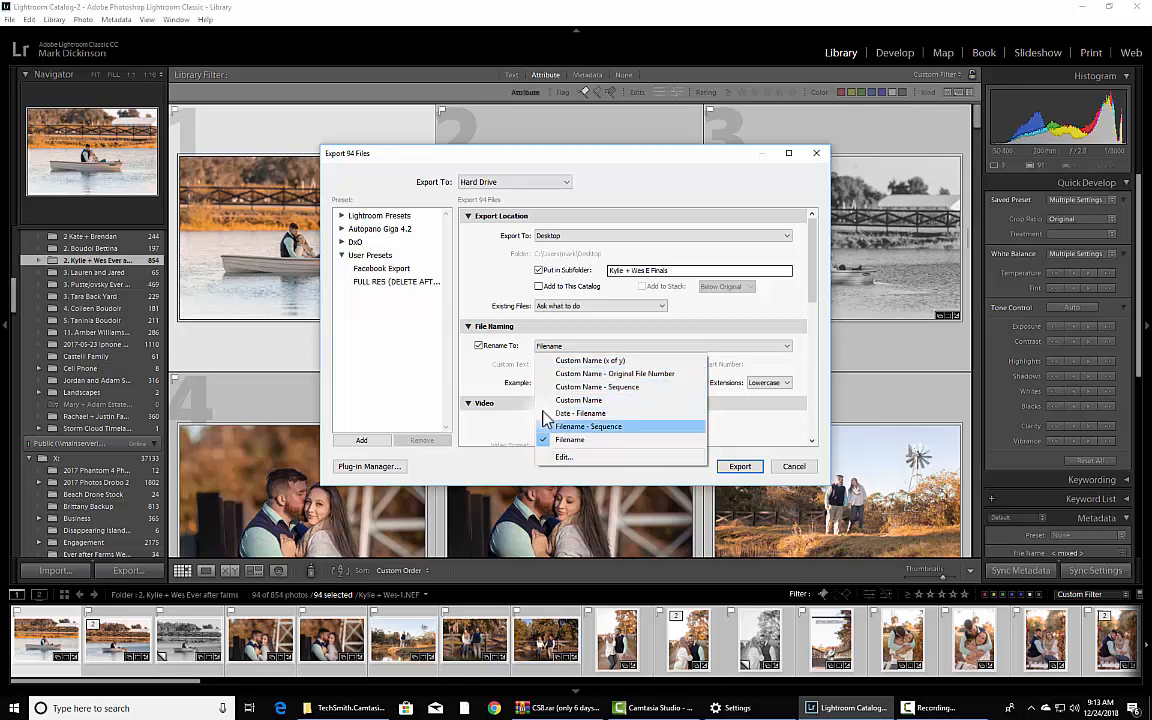
{"action": "left_click", "coordinate": [472, 362]}
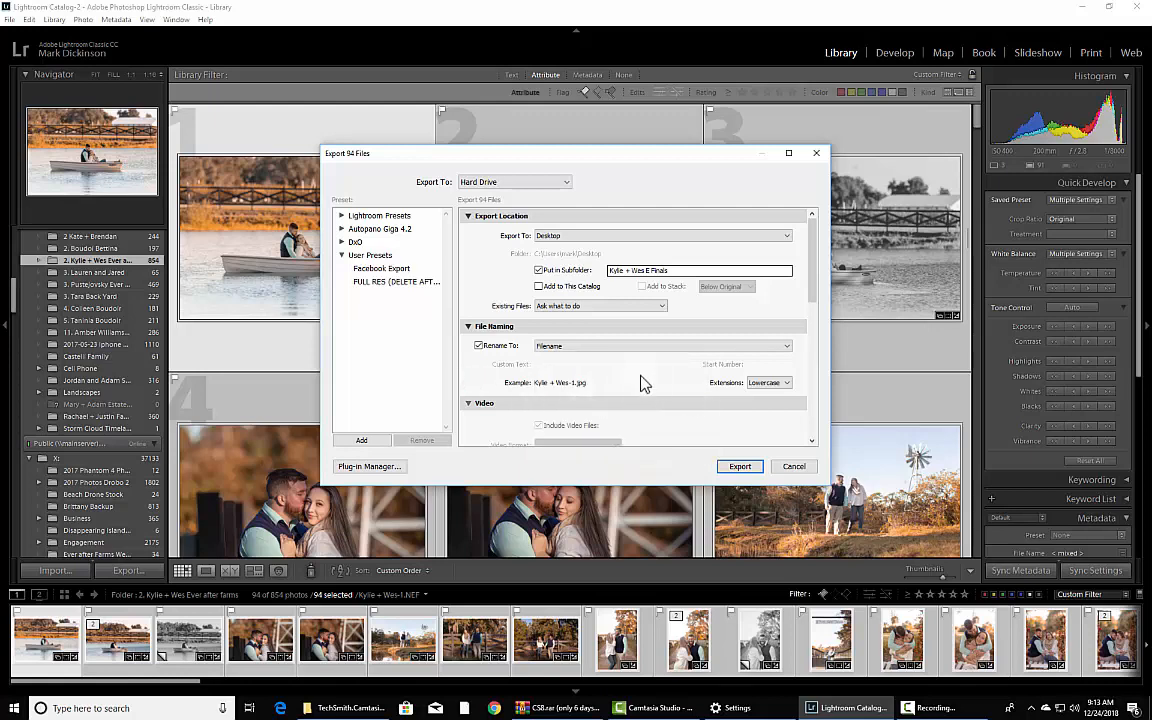
Step: Turn off Resize to Fit and set the export resolution to 300 pixels per inch
{"action": "scroll", "coordinate": [640, 383], "scroll_direction": "down", "scroll_amount": 10}
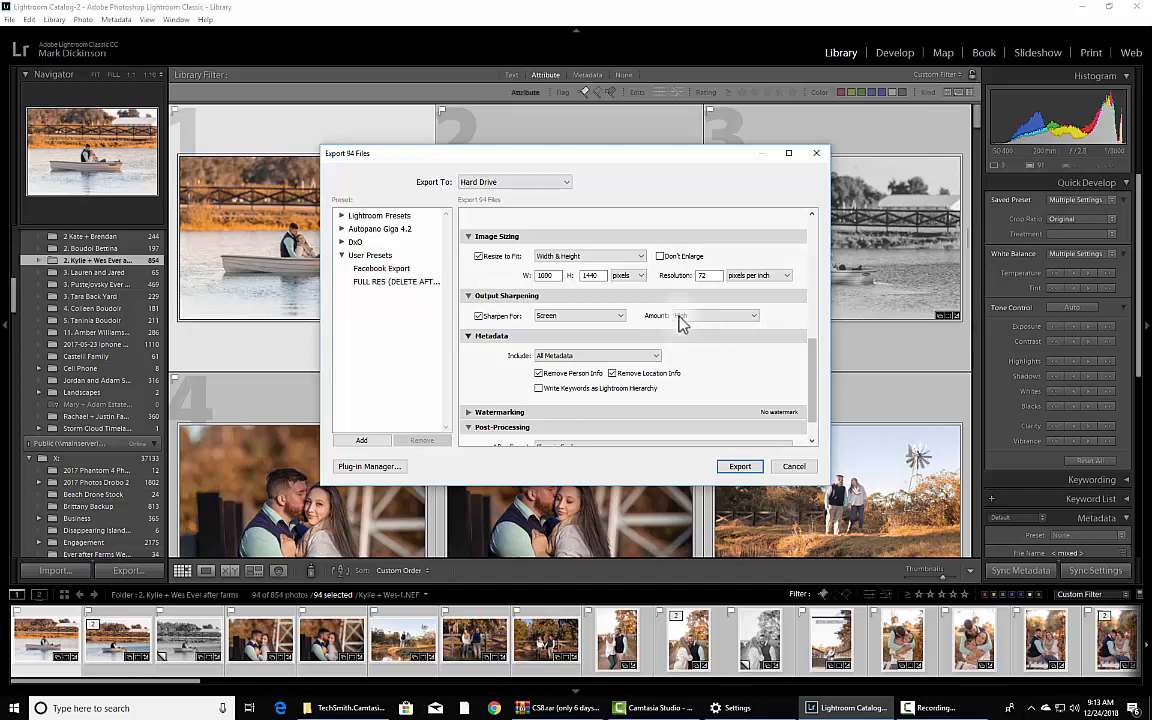
{"action": "left_click", "coordinate": [487, 258]}
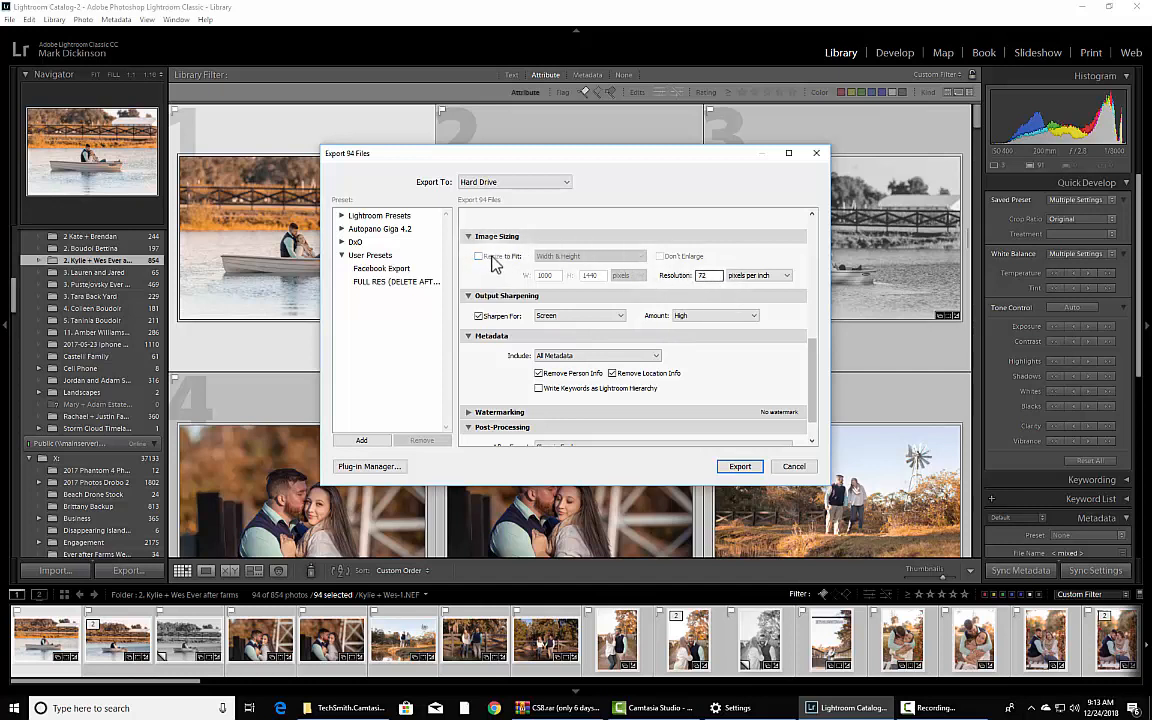
{"action": "left_click_drag", "start_coordinate": [713, 275], "coordinate": [637, 278]}
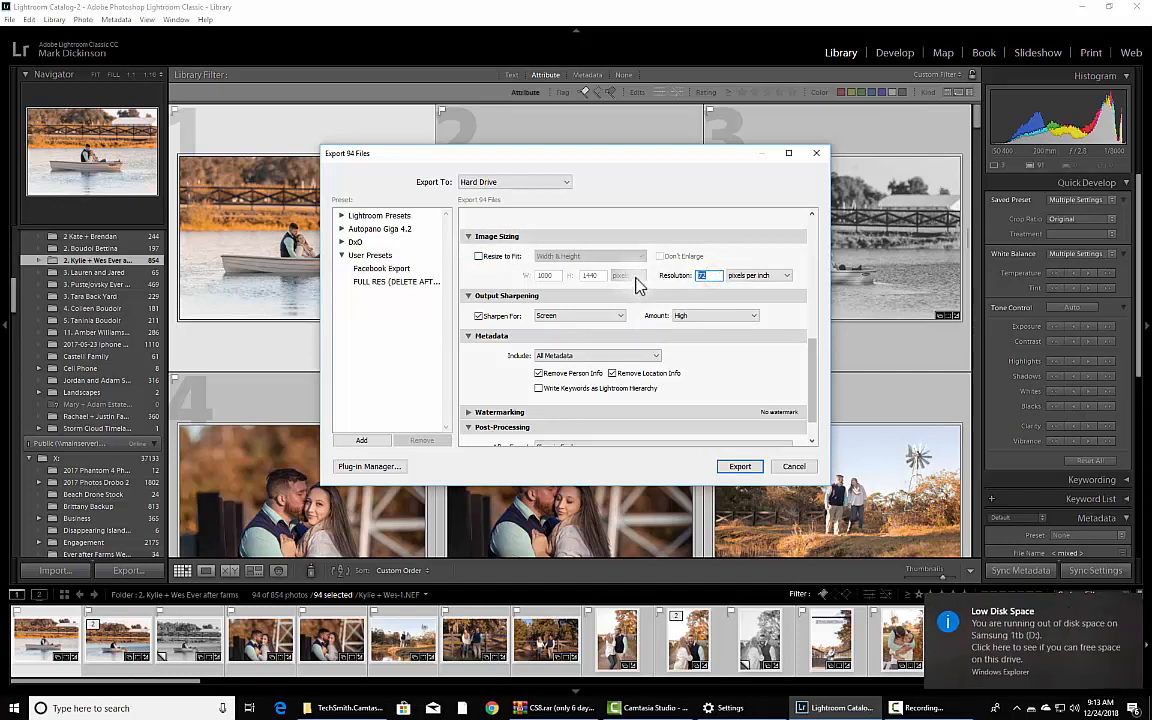
{"action": "left_click", "coordinate": [720, 237]}
Step: Enable Resize to Fit in the image sizing settings, using Long Edge at 1440 pixels
{"action": "scroll", "coordinate": [715, 270], "scroll_direction": "up", "scroll_amount": 3}
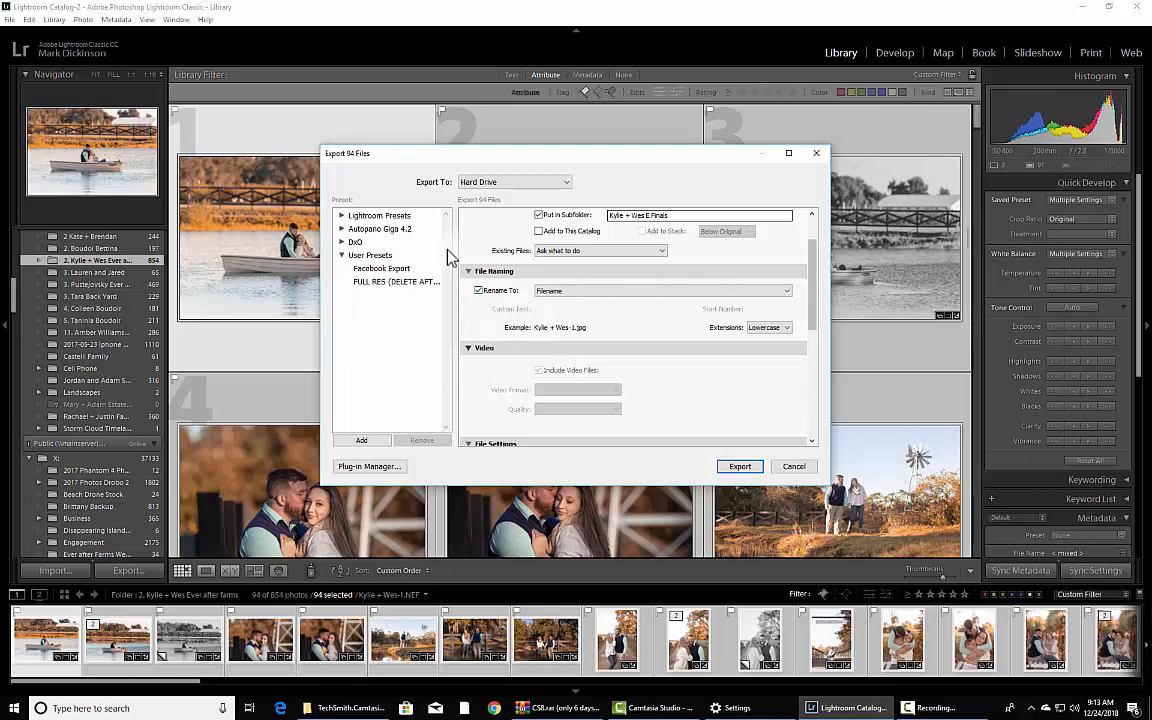
{"action": "scroll", "coordinate": [473, 258], "scroll_direction": "up", "scroll_amount": 3}
{"action": "scroll", "coordinate": [503, 314], "scroll_direction": "down", "scroll_amount": 10}
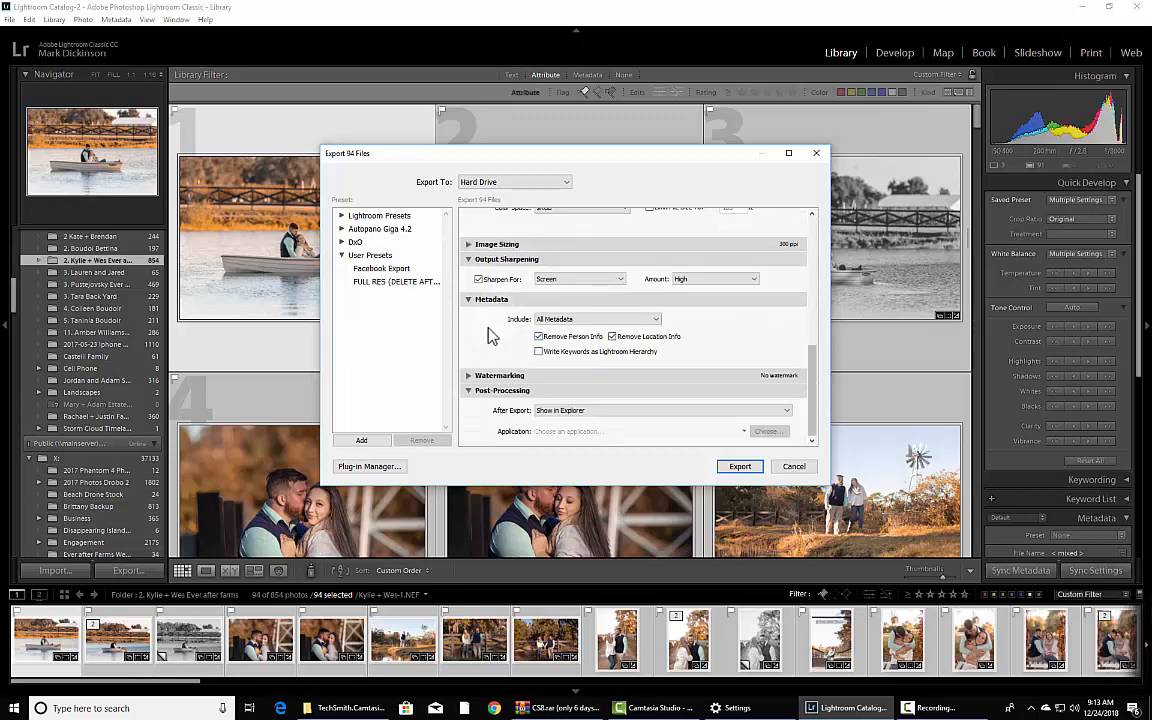
{"action": "left_click", "coordinate": [469, 244]}
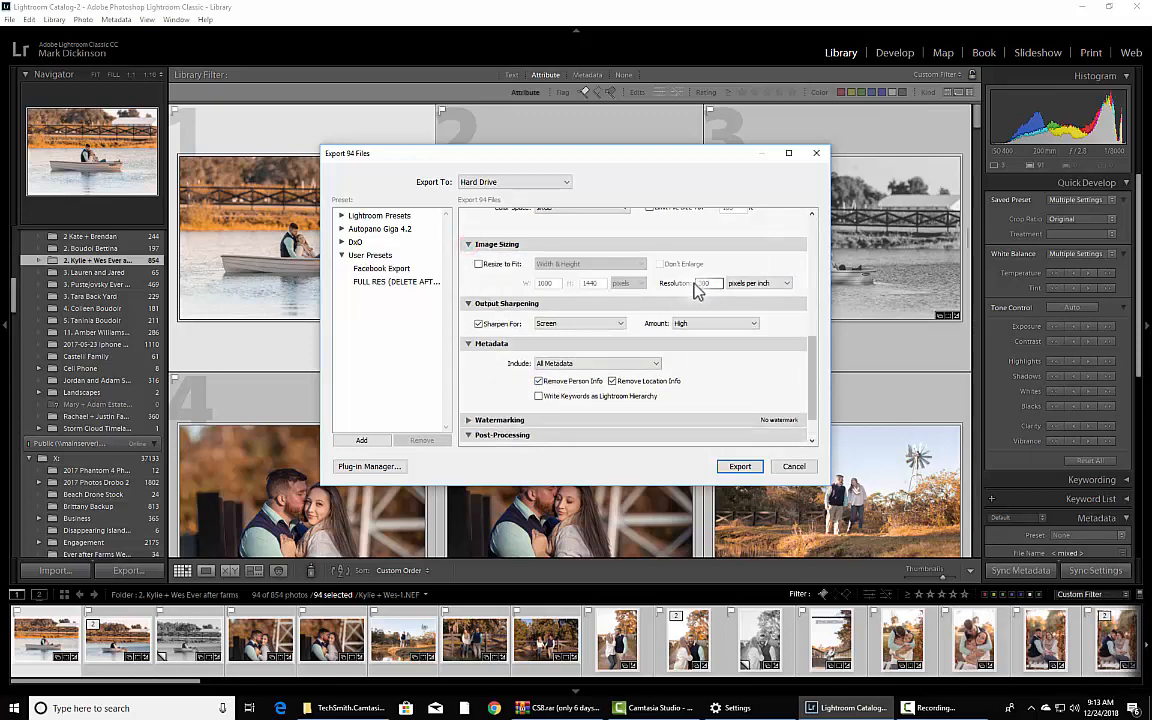
{"action": "left_click", "coordinate": [478, 264]}
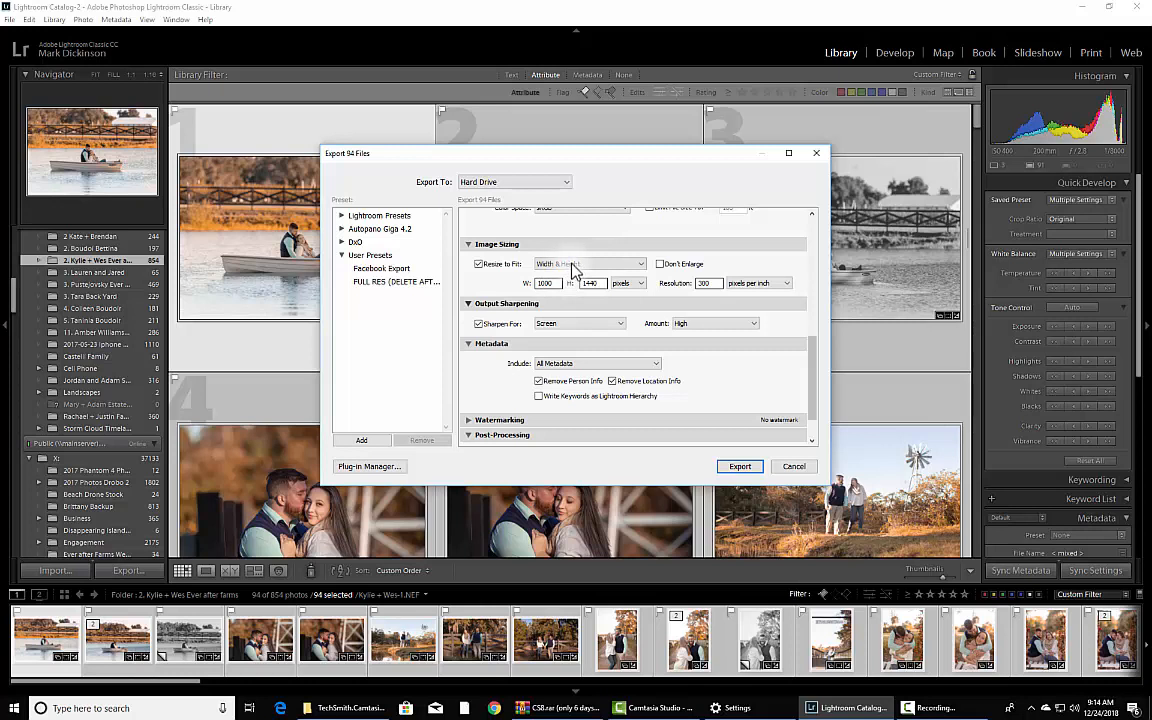
{"action": "left_click", "coordinate": [574, 266]}
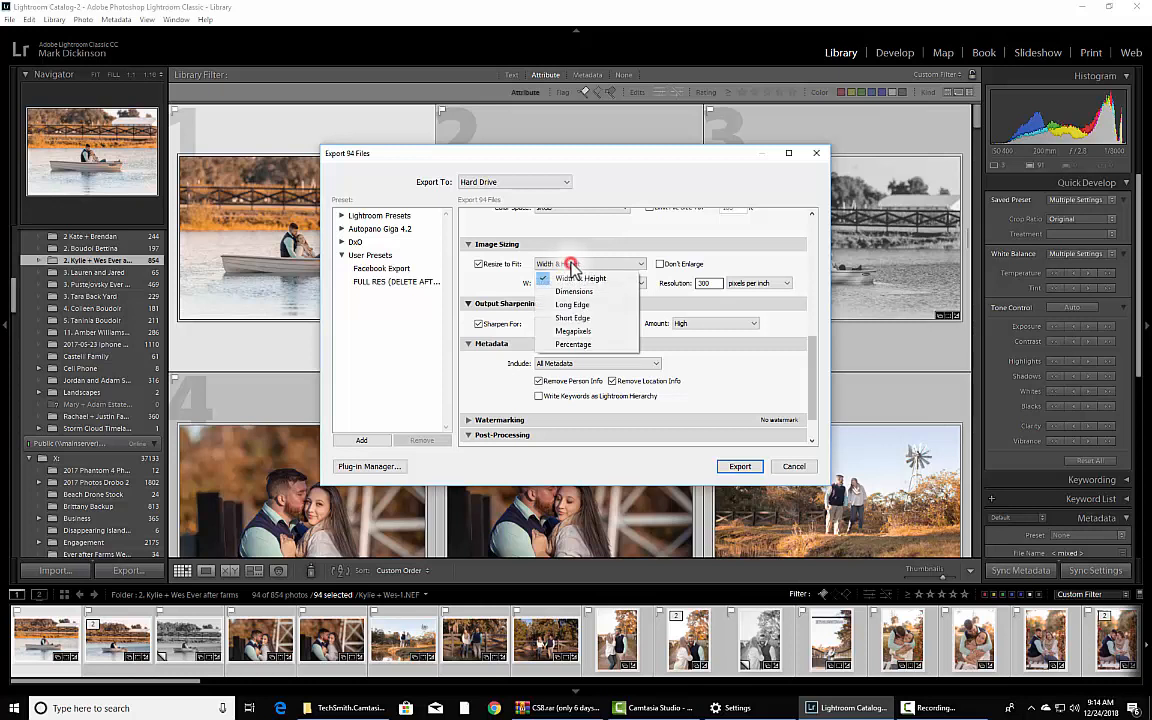
{"action": "left_click", "coordinate": [584, 306]}
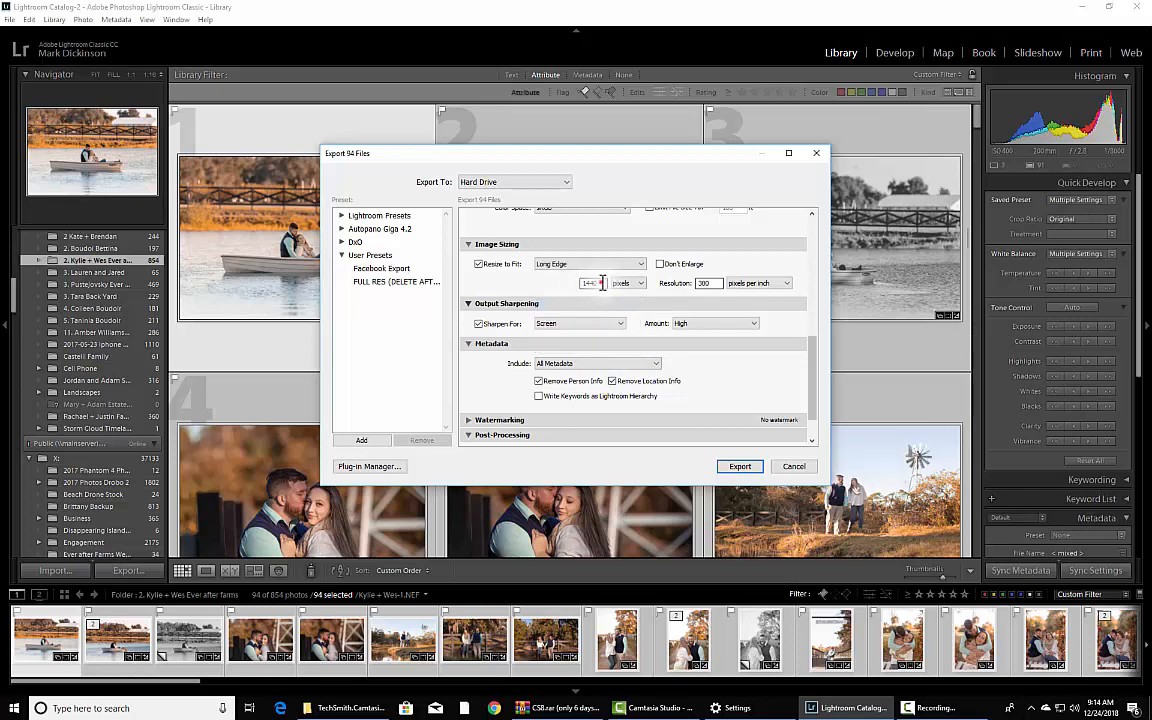
{"action": "double_click", "coordinate": [599, 283]}
Step: Keep output sharpening enabled for Screen and set its amount to Standard
{"action": "left_click", "coordinate": [484, 324]}
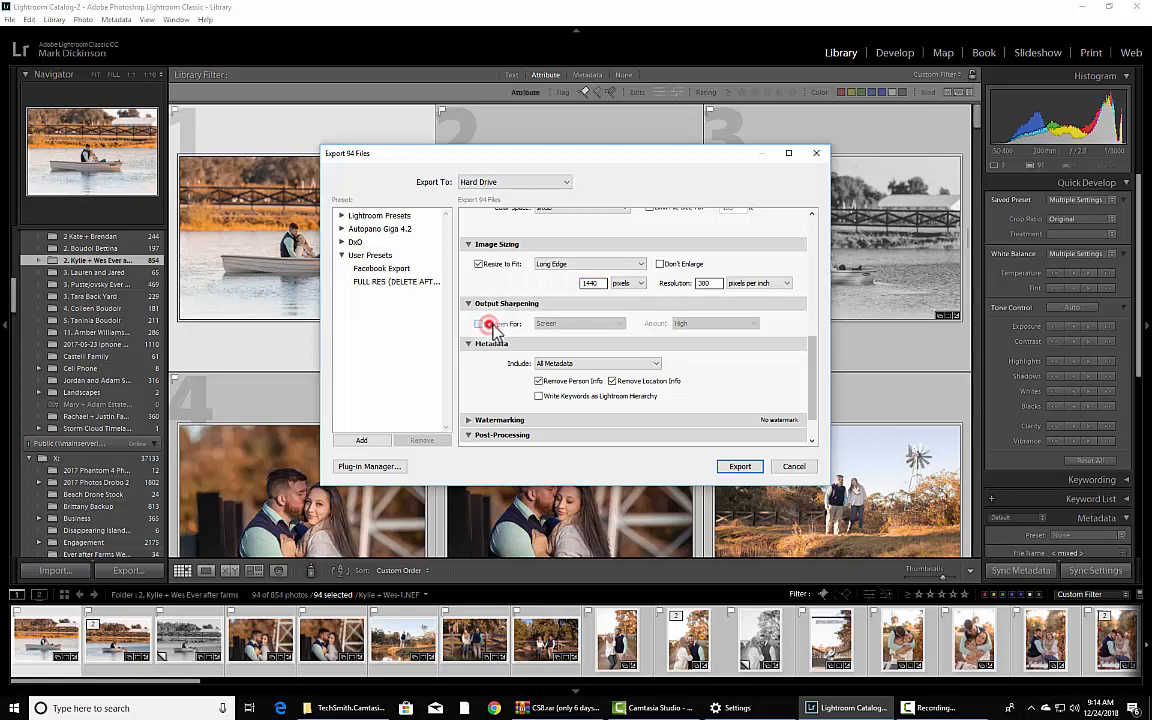
{"action": "left_click", "coordinate": [488, 324]}
{"action": "left_click", "coordinate": [717, 323]}
{"action": "left_click", "coordinate": [707, 349]}
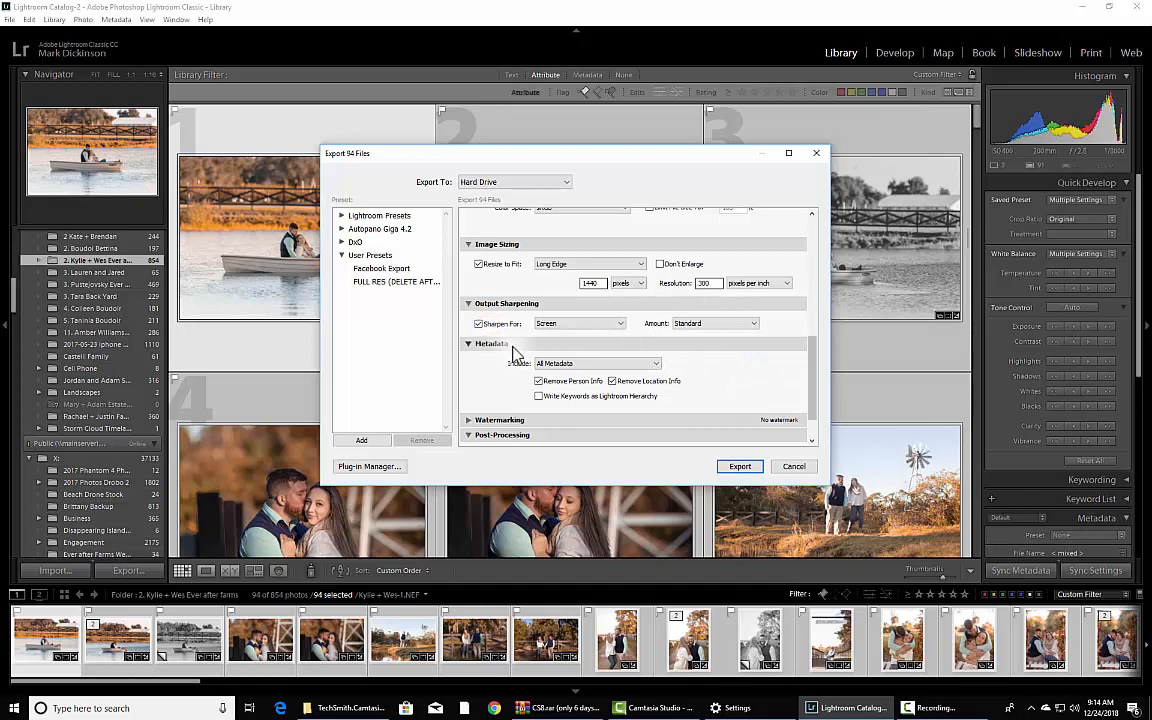
Step: Choose All Metadata for the exported files and leave writing keywords as Lightroom Hierarchy off
{"action": "scroll", "coordinate": [514, 352], "scroll_direction": "down", "scroll_amount": 1}
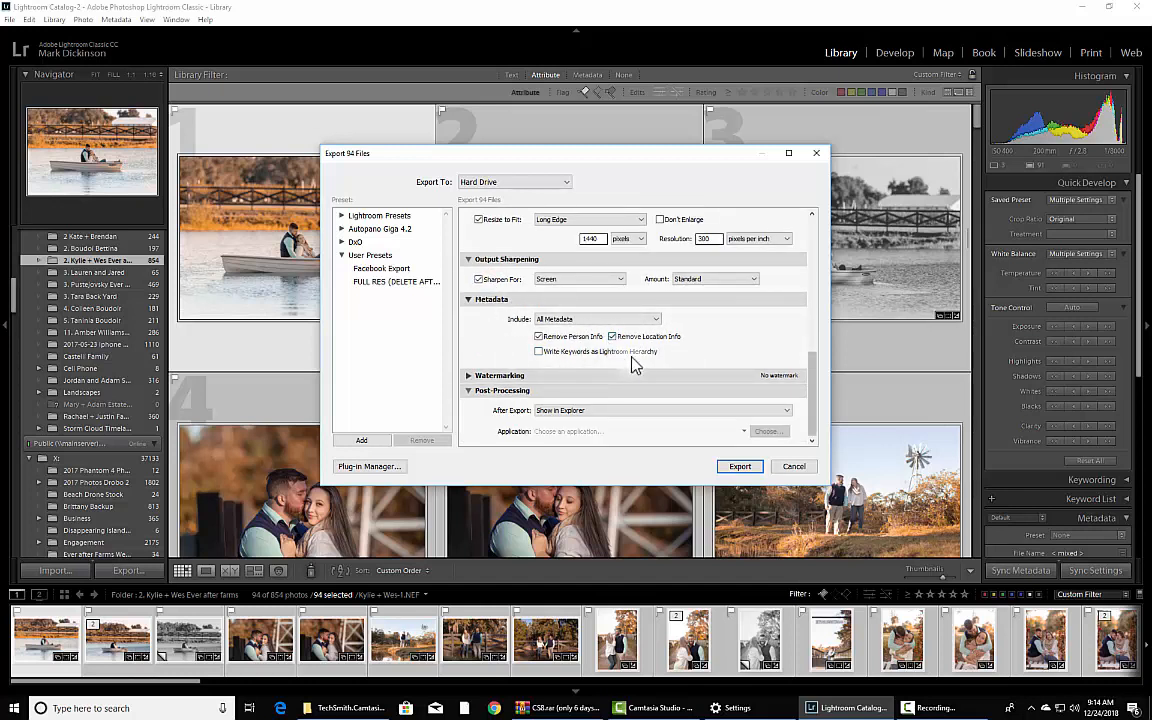
{"action": "left_click", "coordinate": [632, 320]}
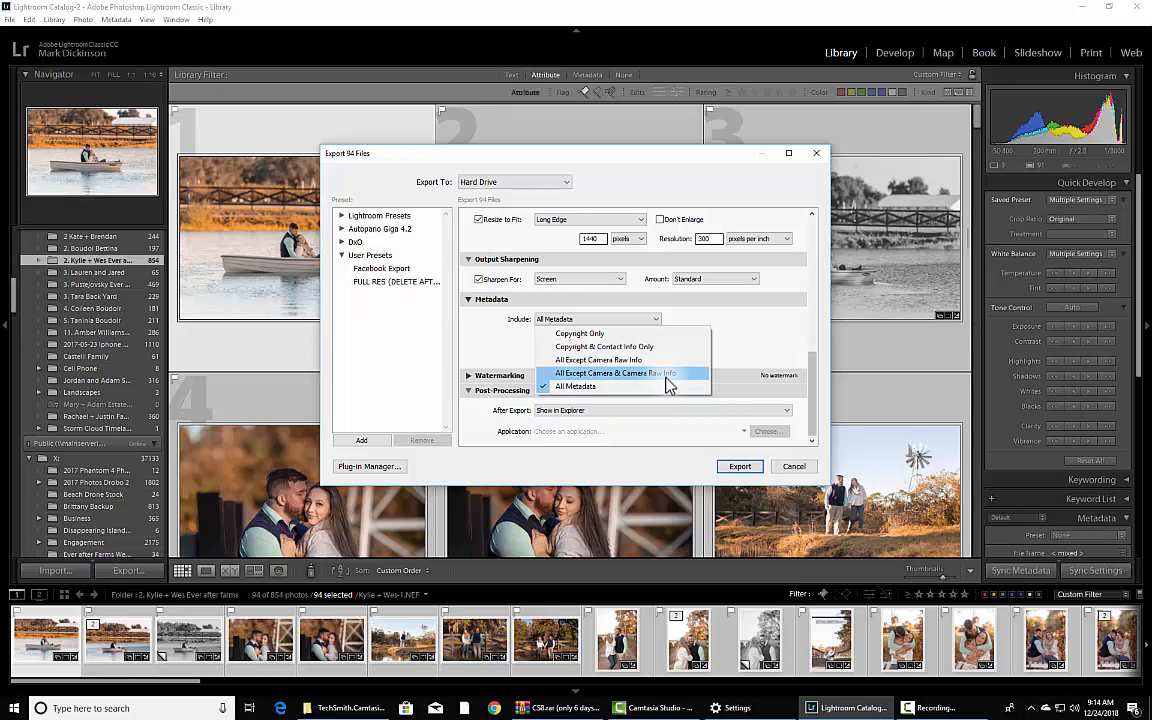
{"action": "left_click", "coordinate": [570, 386]}
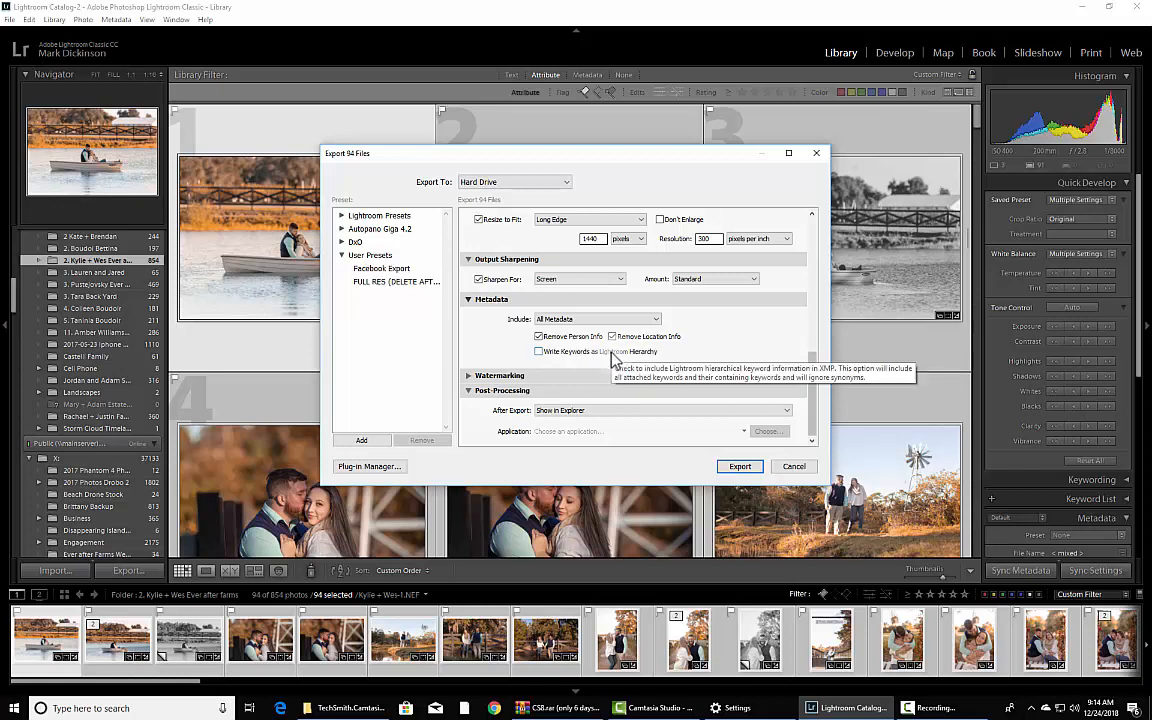
{"action": "left_click", "coordinate": [610, 356]}
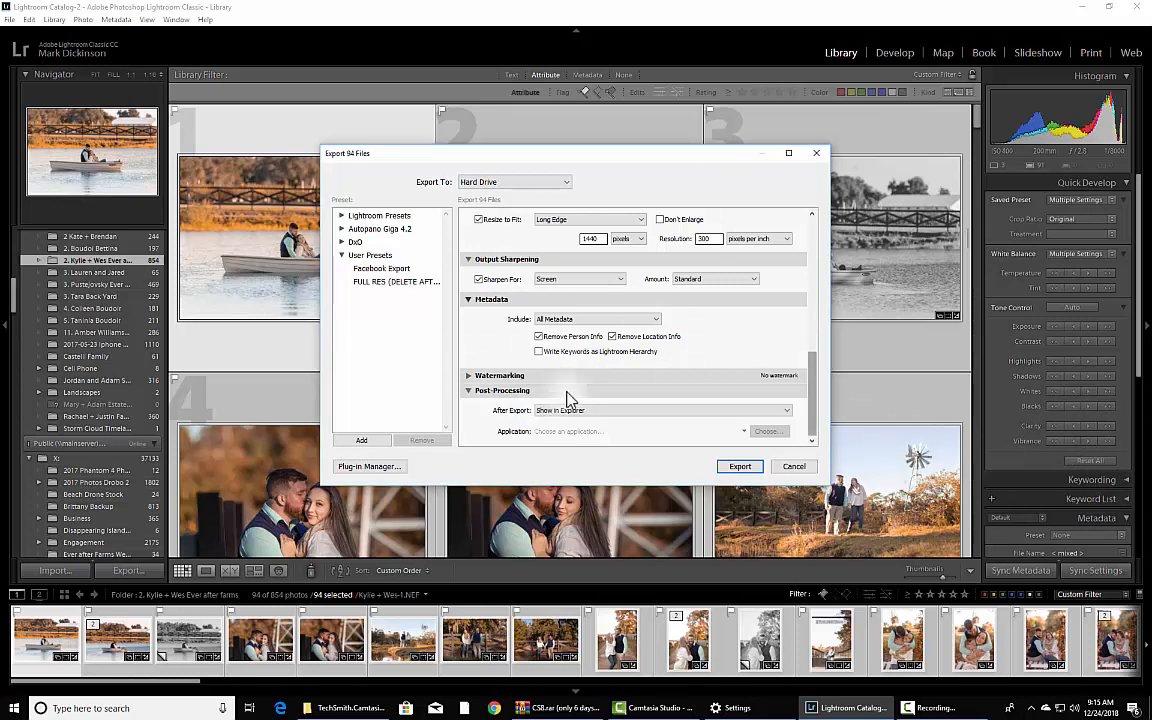
Step: Expand the watermarking settings, leaving the watermark off, and choose Show in Explorer as the after-export action
{"action": "left_click", "coordinate": [467, 375]}
{"action": "scroll", "coordinate": [474, 387], "scroll_direction": "down", "scroll_amount": 1}
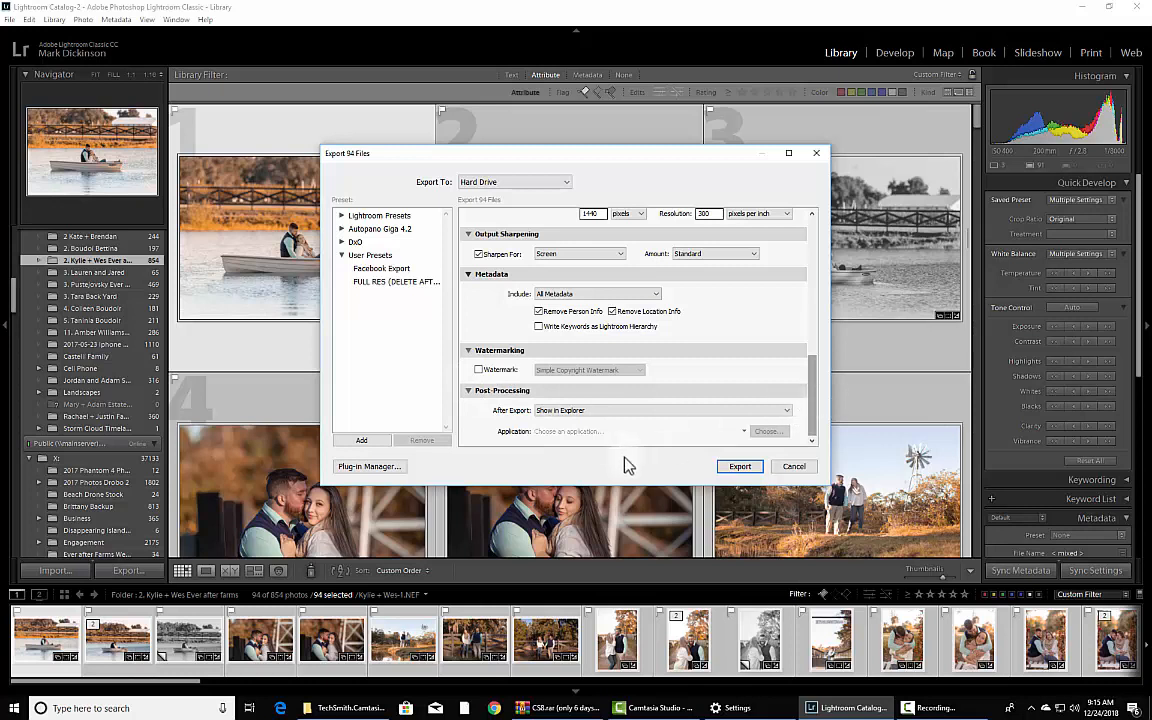
{"action": "left_click", "coordinate": [566, 411]}
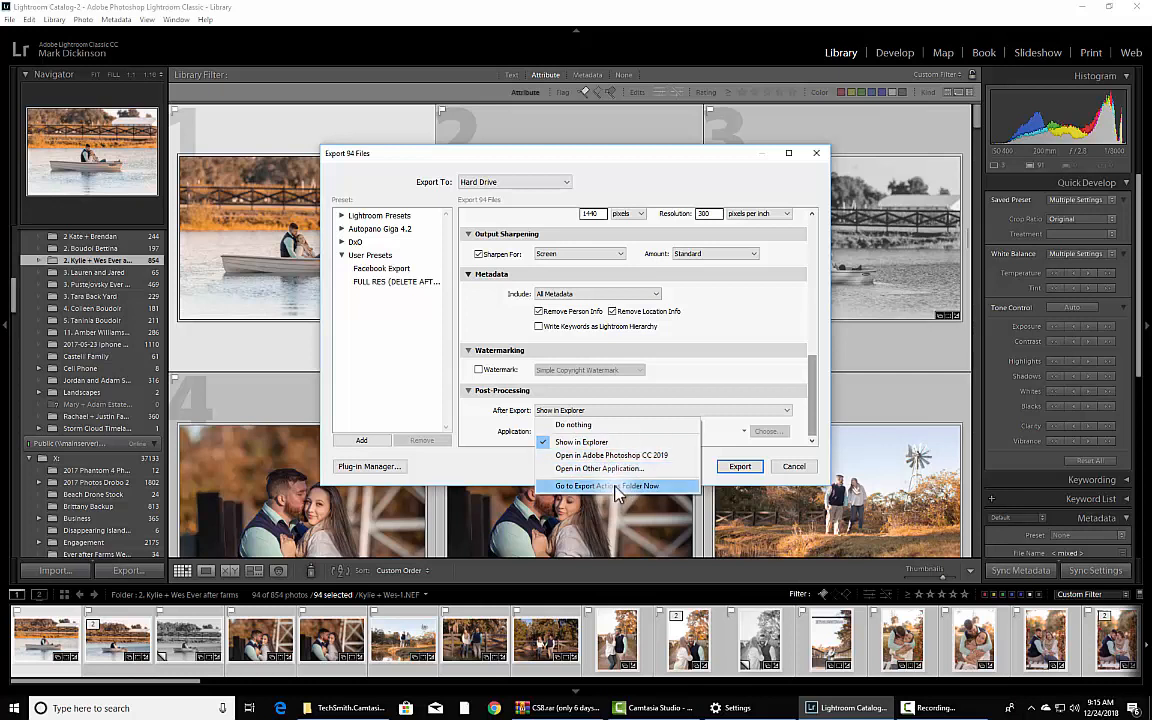
{"action": "left_click", "coordinate": [578, 443]}
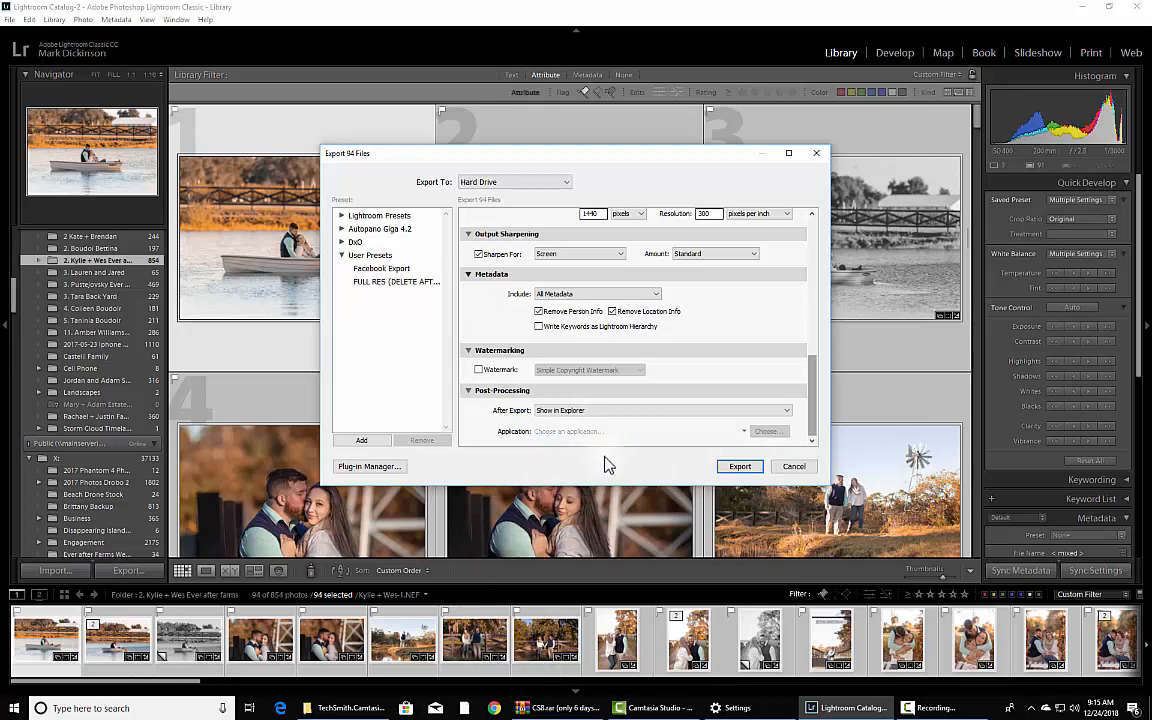
Step: Save the current export settings as a new preset named Full Export in the User Presets folder
{"action": "scroll", "coordinate": [645, 430], "scroll_direction": "up", "scroll_amount": 8}
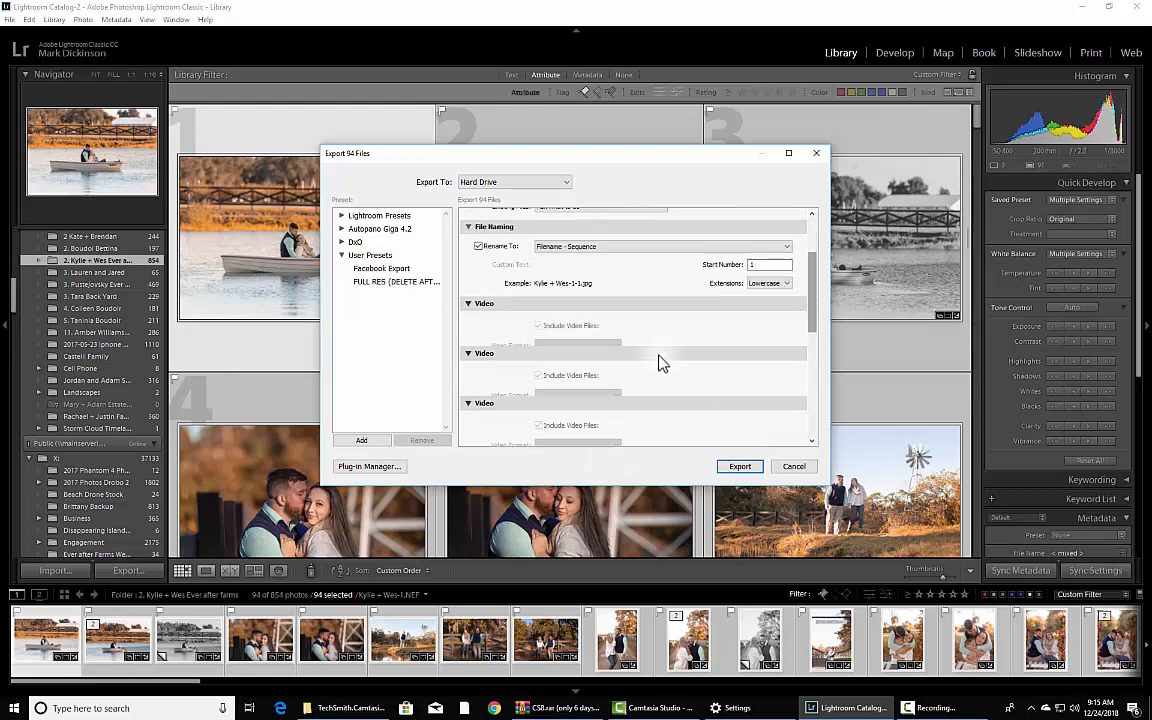
{"action": "scroll", "coordinate": [659, 363], "scroll_direction": "down", "scroll_amount": 4}
{"action": "scroll", "coordinate": [589, 368], "scroll_direction": "up", "scroll_amount": 5}
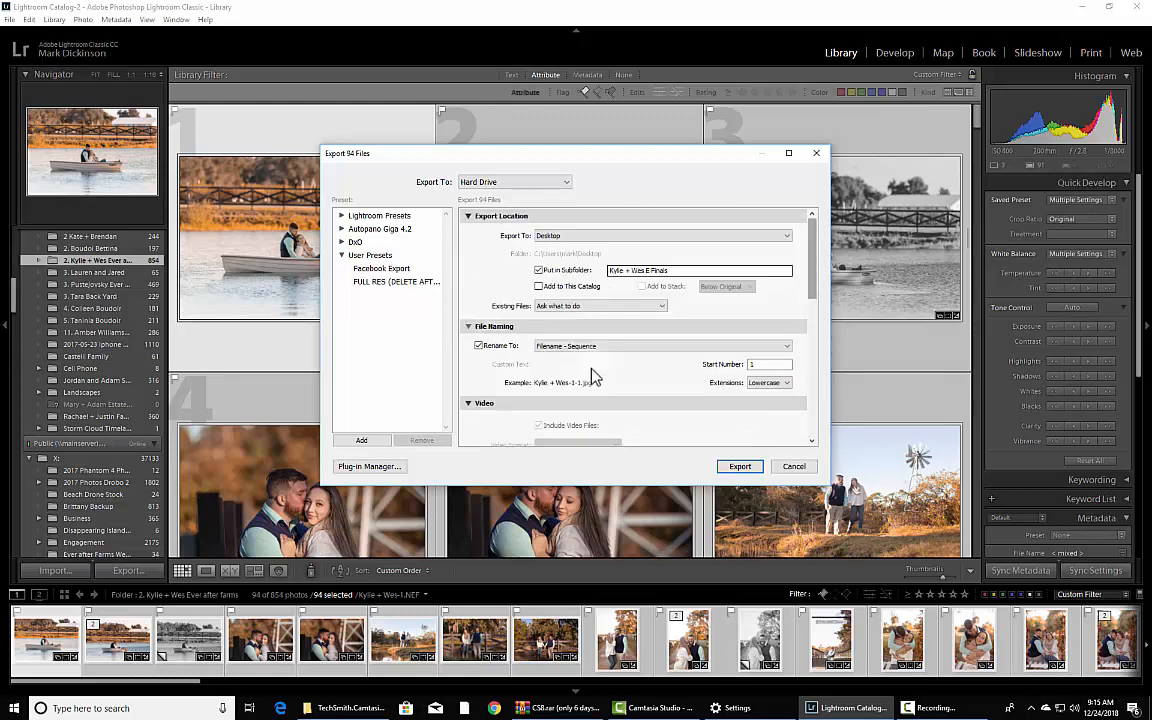
{"action": "scroll", "coordinate": [674, 393], "scroll_direction": "down", "scroll_amount": 7}
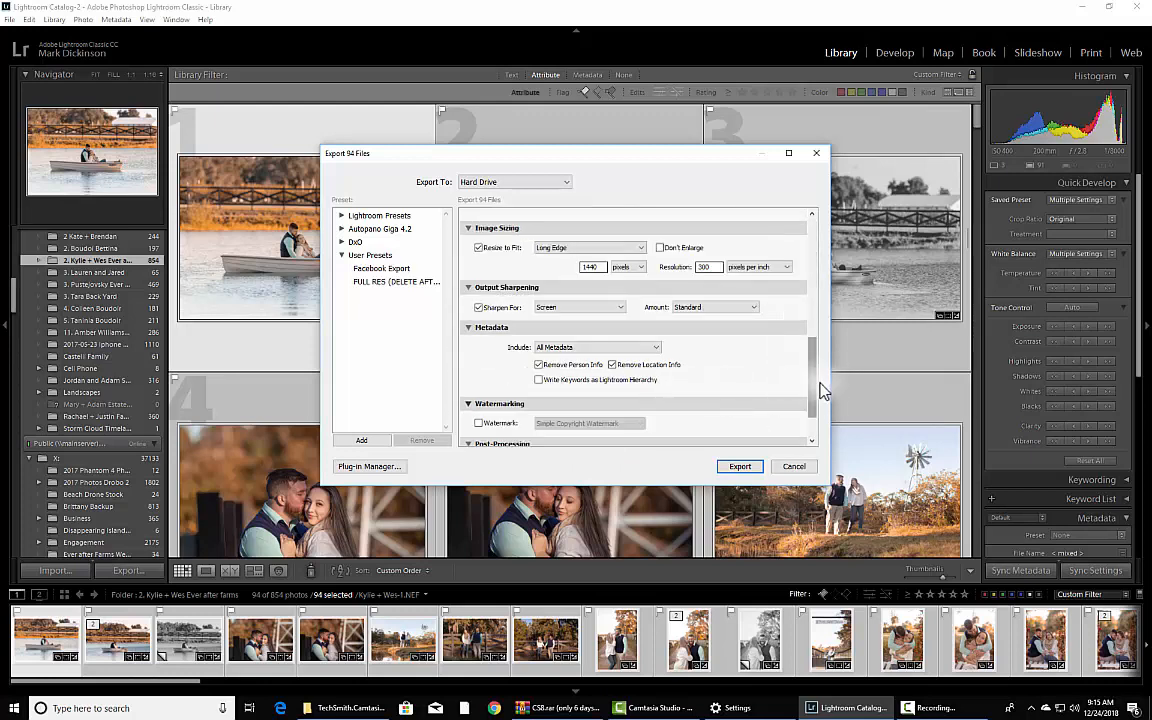
{"action": "left_click_drag", "start_coordinate": [815, 390], "coordinate": [815, 260]}
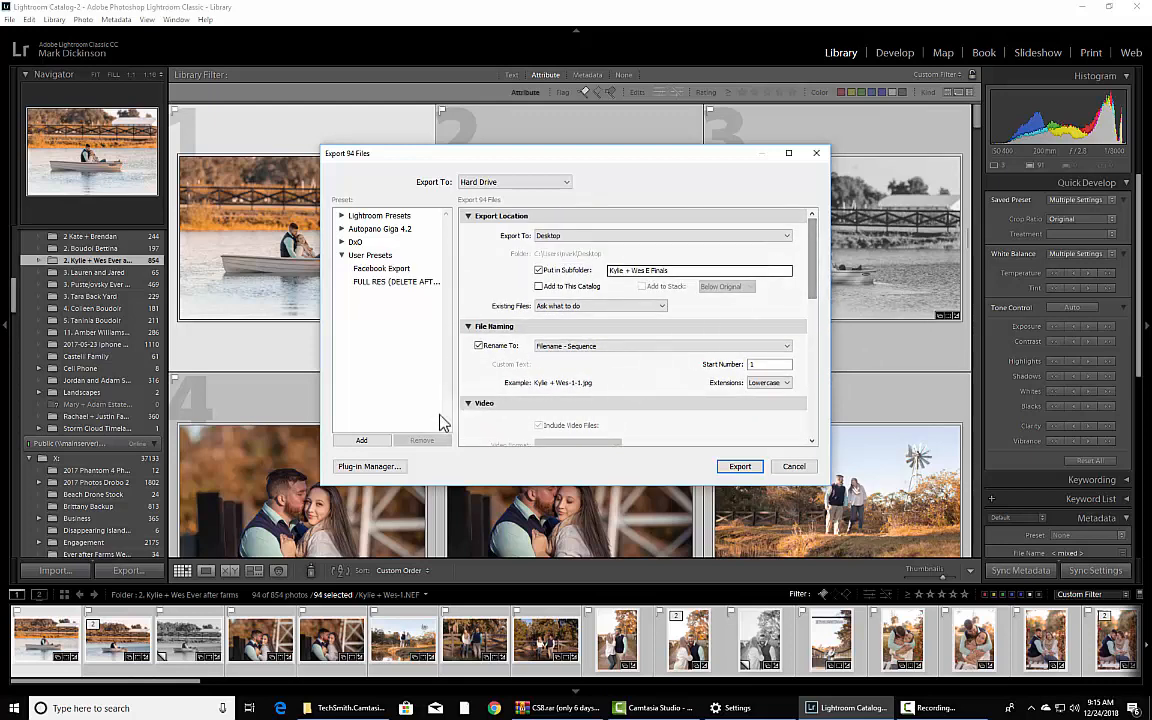
{"action": "left_click", "coordinate": [362, 440]}
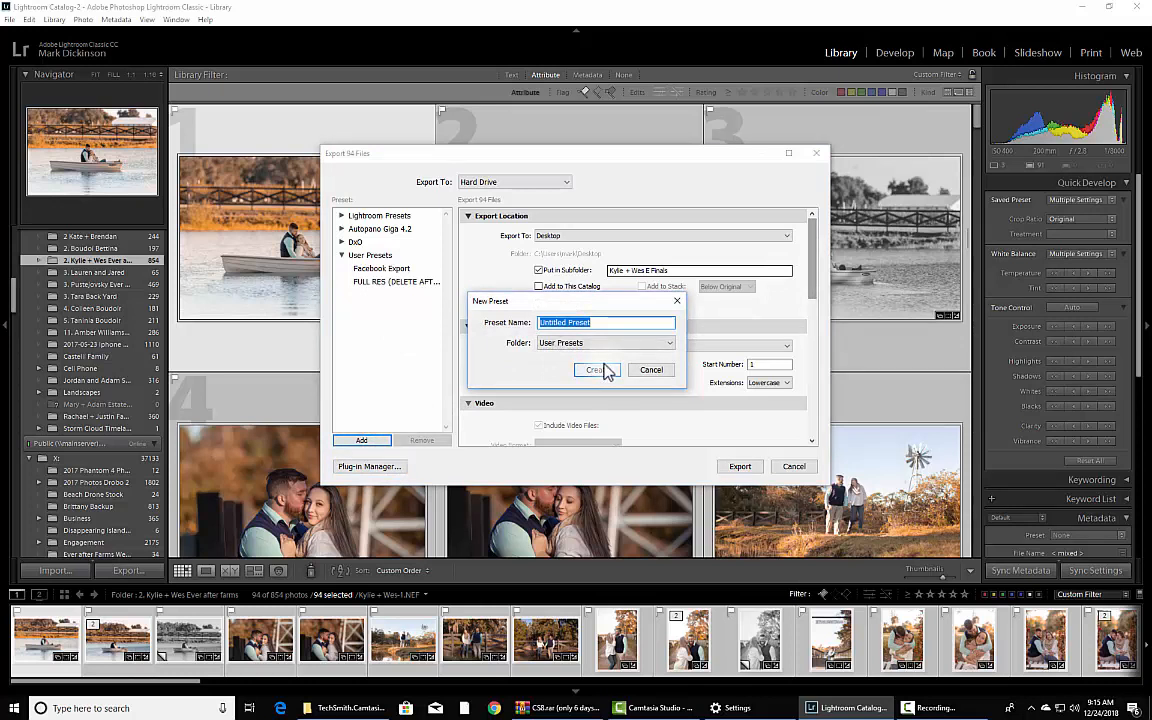
{"action": "type", "text": "Full Export"}
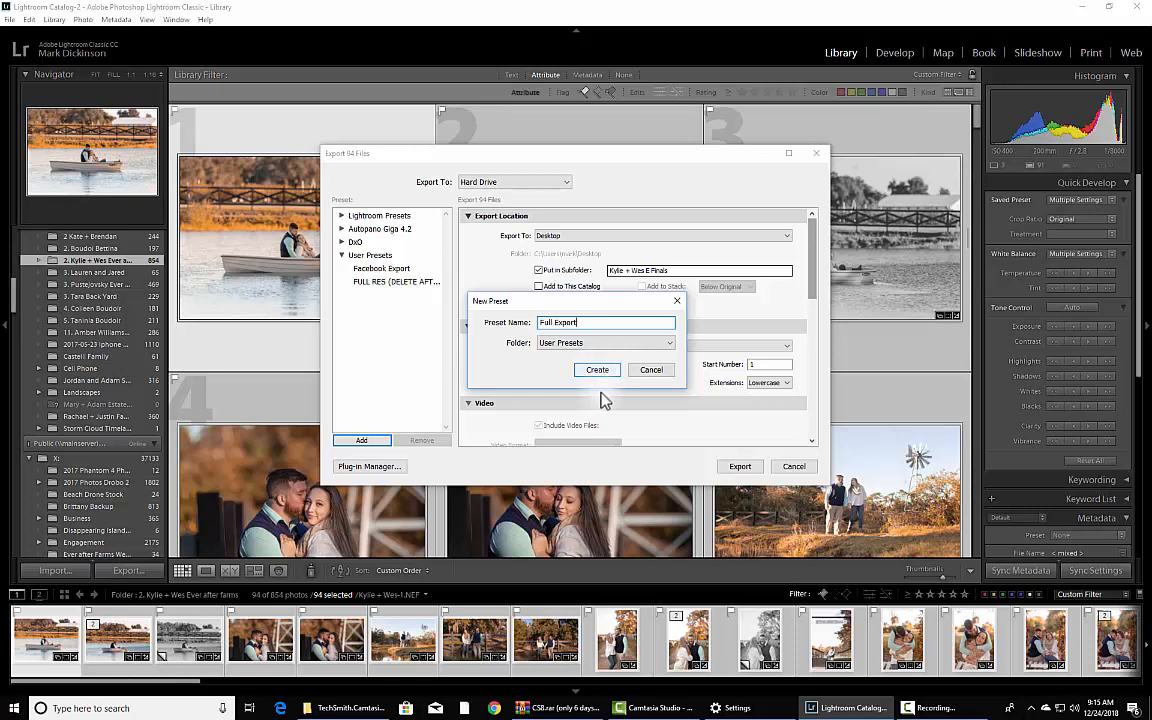
{"action": "left_click", "coordinate": [614, 343]}
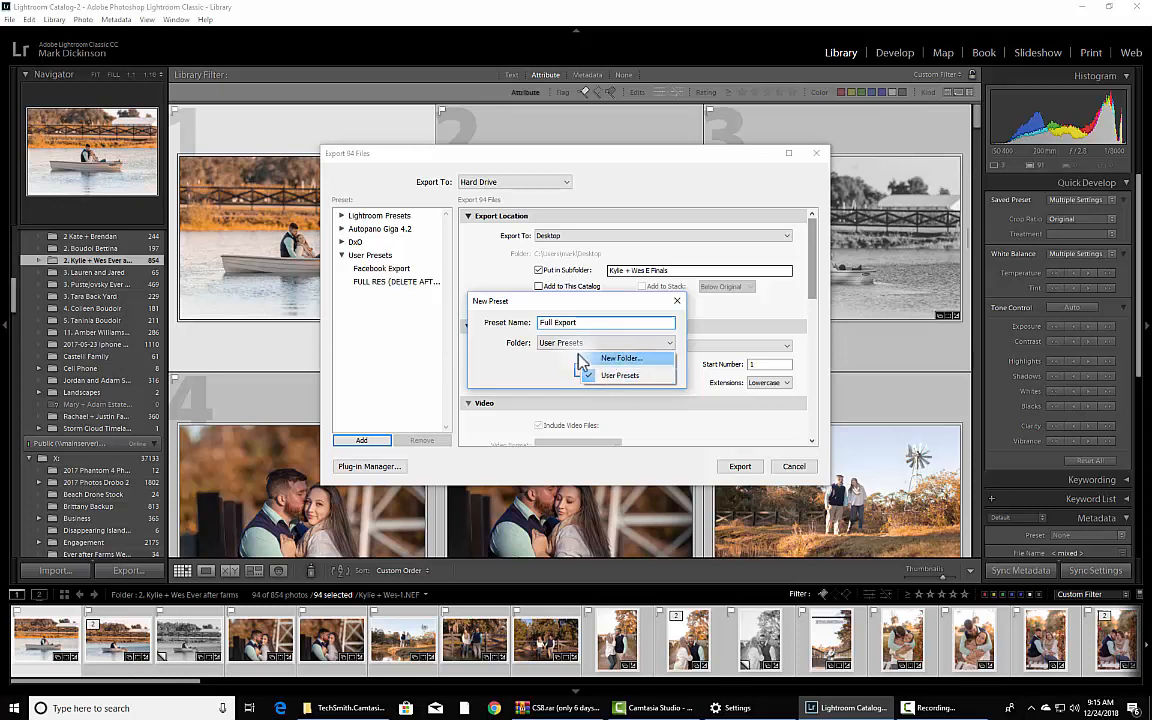
{"action": "left_click", "coordinate": [543, 377]}
{"action": "left_click", "coordinate": [600, 371]}
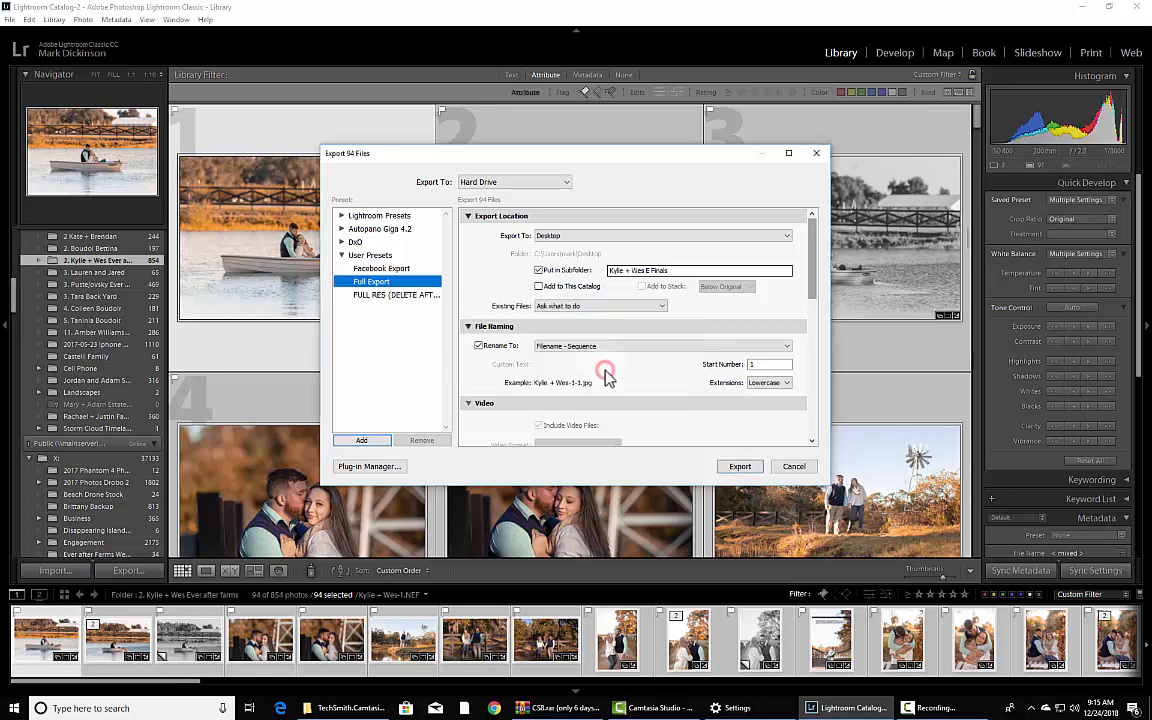
Step: Update the Full Export preset with the current settings, then close the export settings without exporting
{"action": "right_click", "coordinate": [370, 285]}
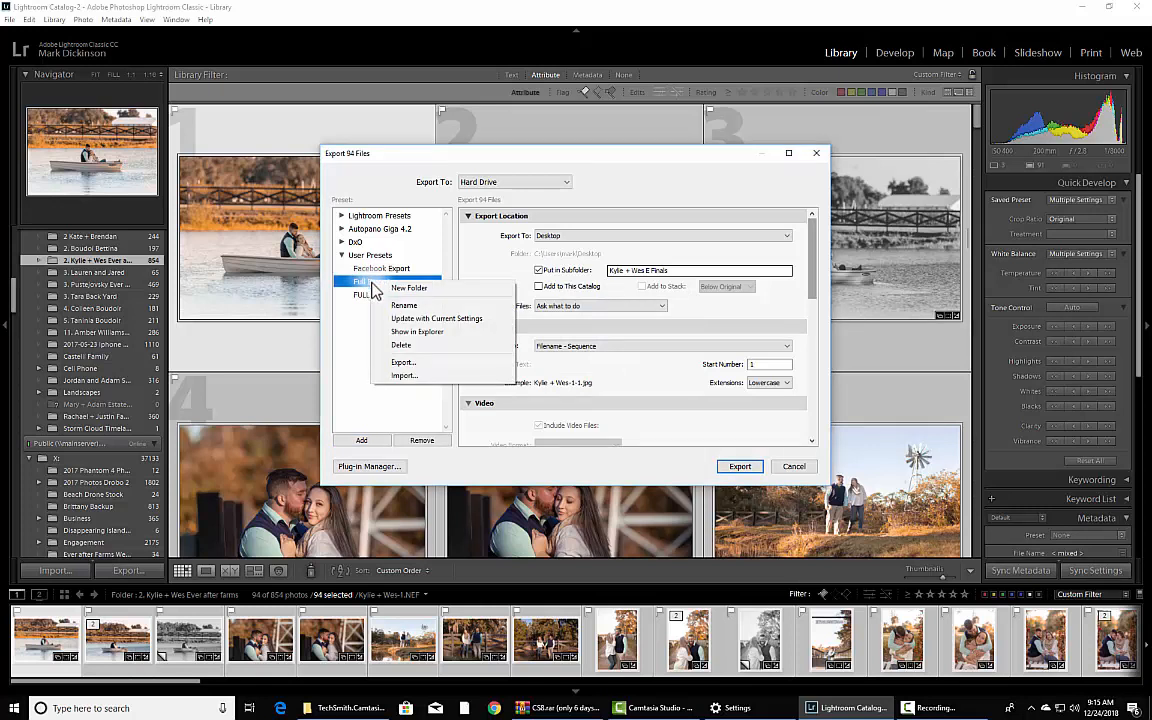
{"action": "left_click", "coordinate": [432, 318]}
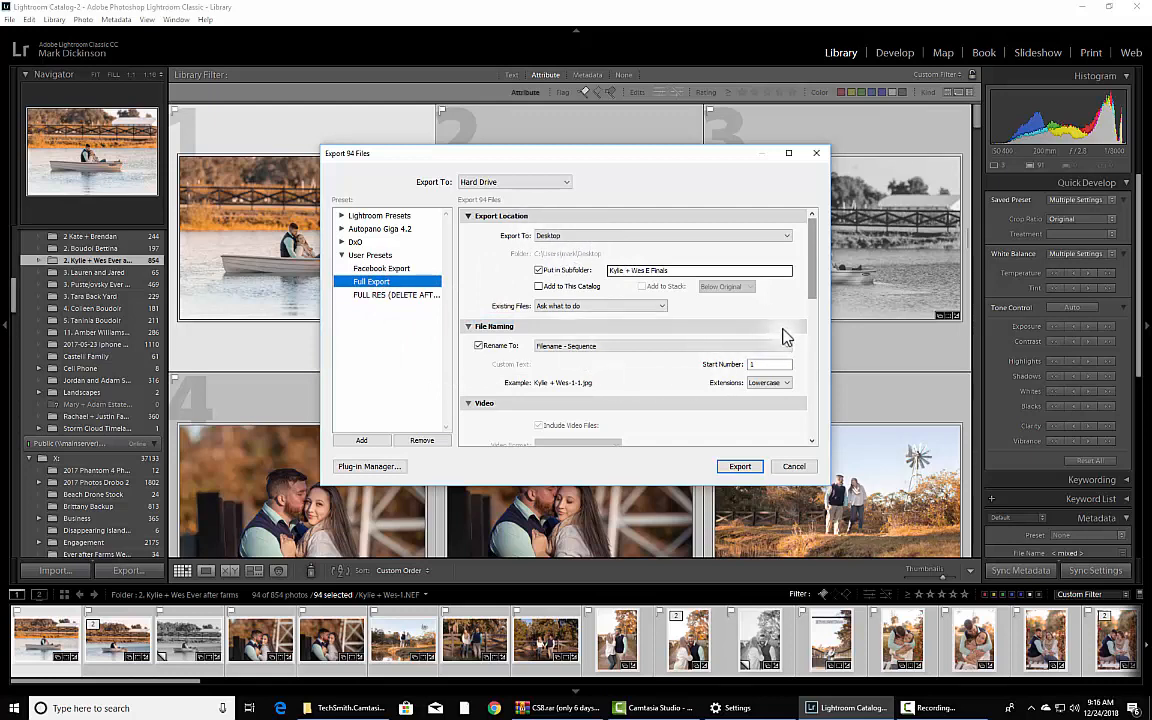
{"action": "left_click_drag", "start_coordinate": [812, 283], "coordinate": [825, 357]}
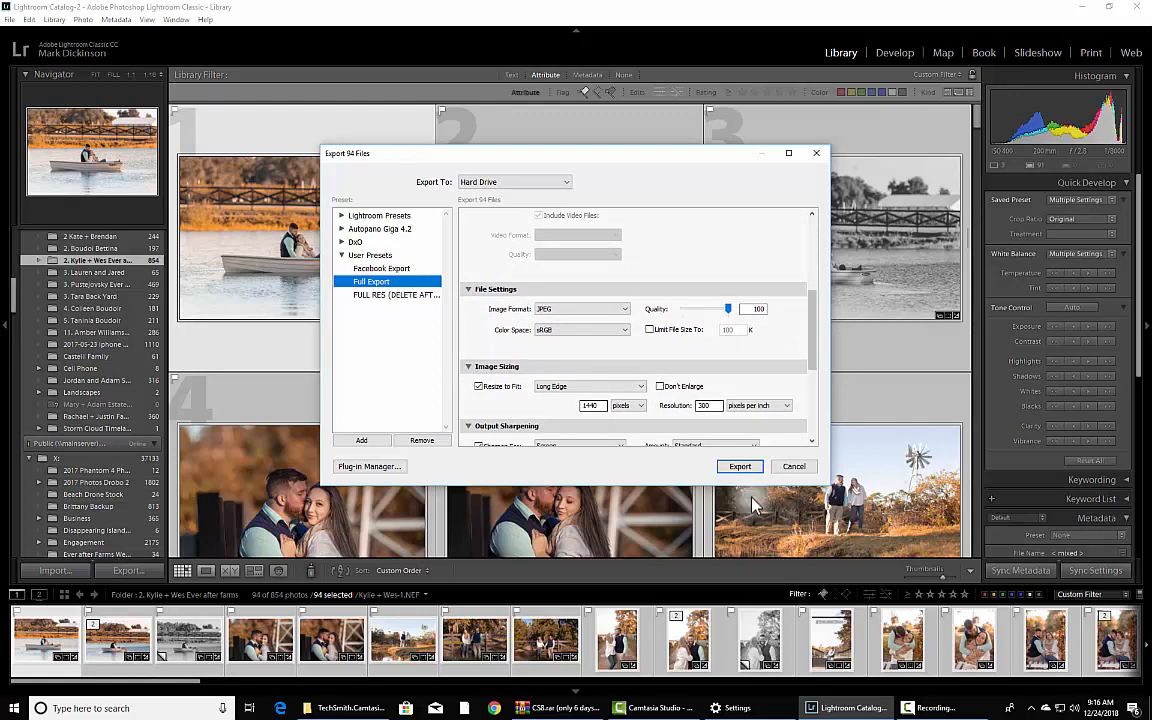
{"action": "left_click", "coordinate": [794, 466]}
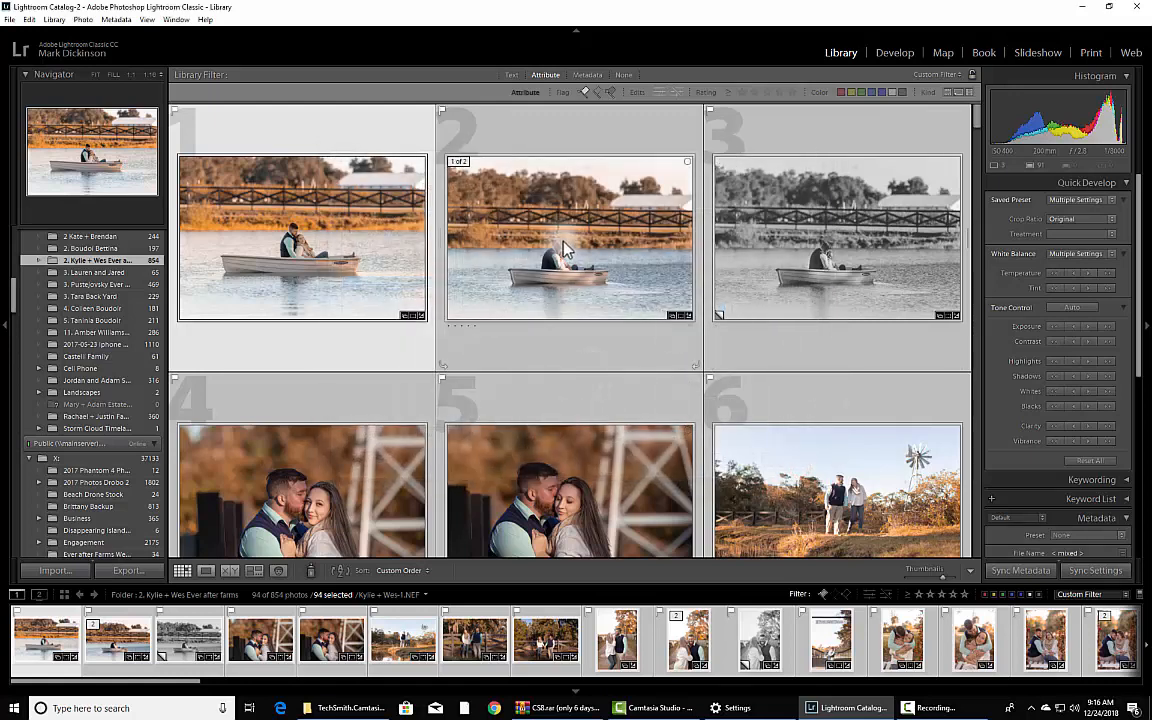
Step: Reopen the full export settings for the selected photos
{"action": "right_click", "coordinate": [268, 241]}
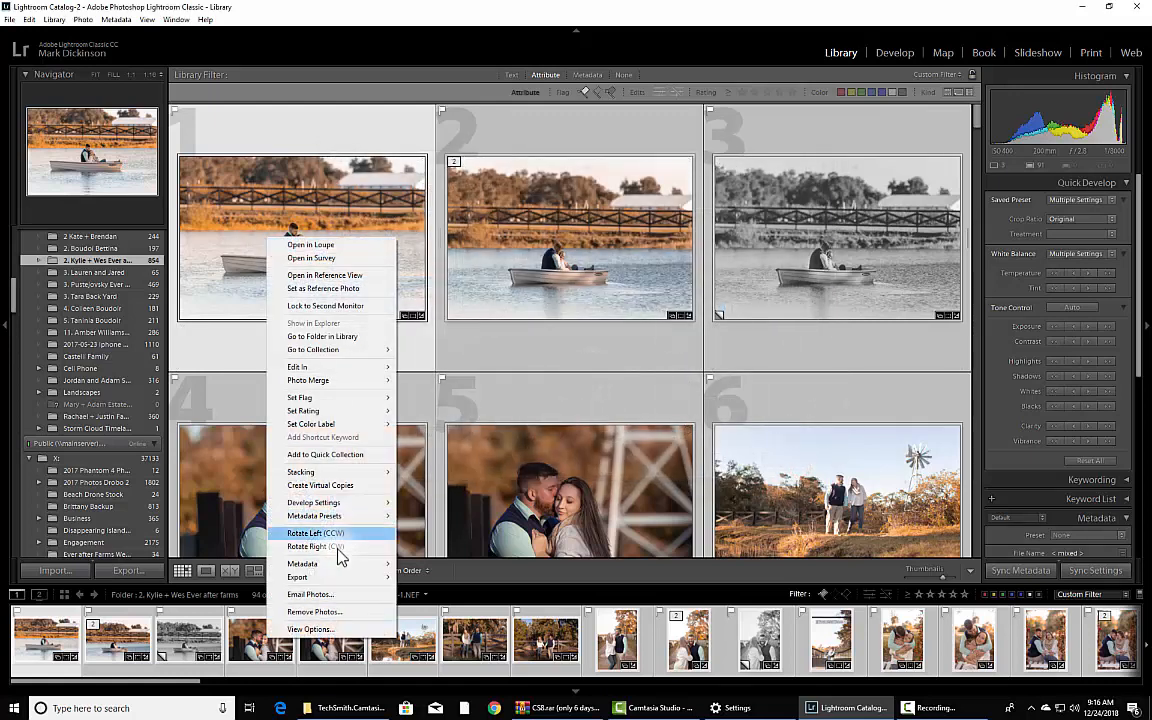
{"action": "mouse_move", "coordinate": [320, 577]}
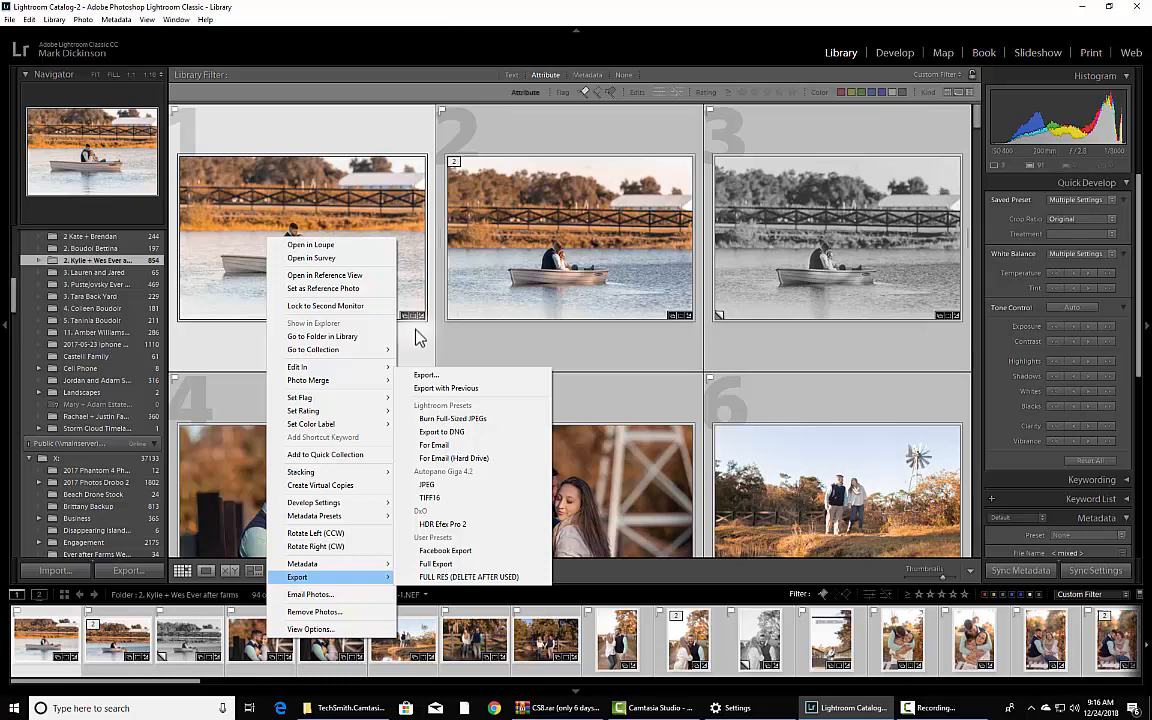
{"action": "left_click", "coordinate": [338, 578]}
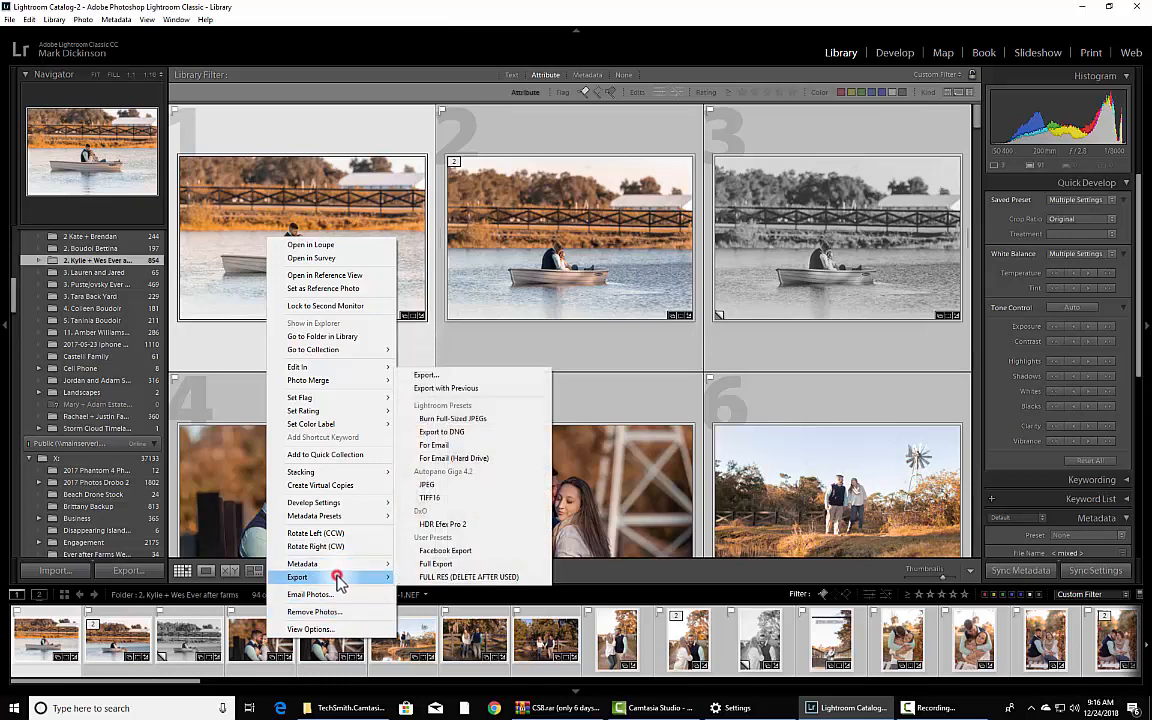
{"action": "left_click", "coordinate": [462, 377]}
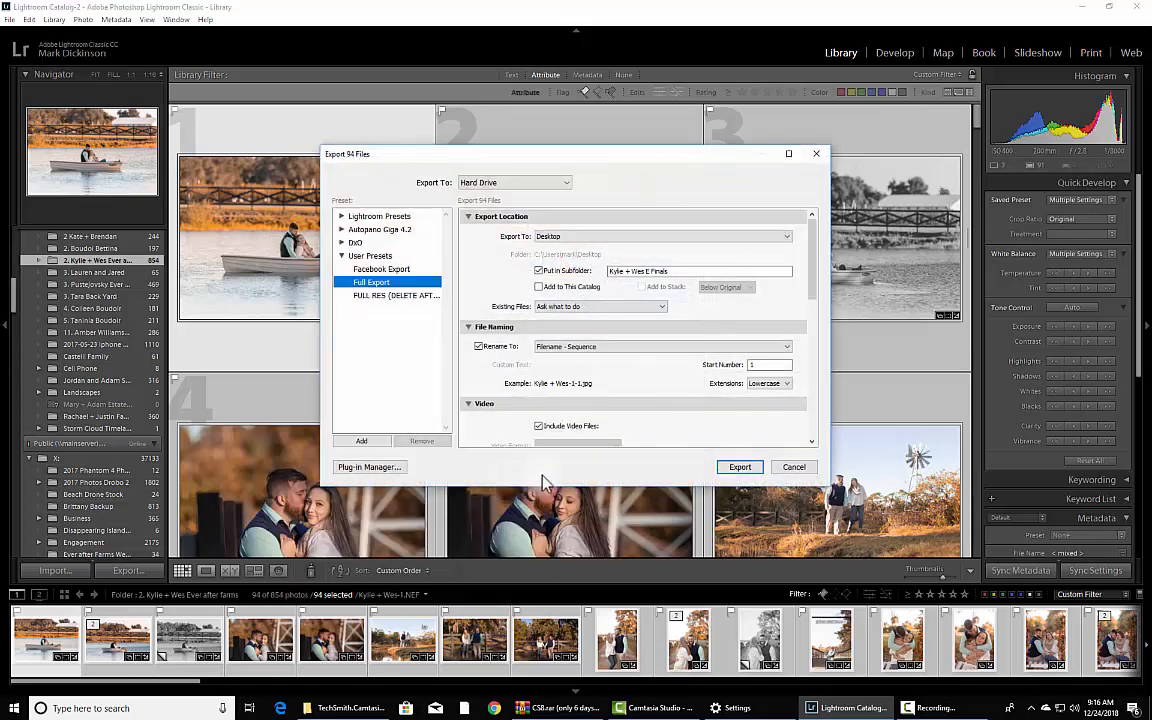
Step: Lower the JPEG quality to 90 in the file settings
{"action": "scroll", "coordinate": [610, 365], "scroll_direction": "down", "scroll_amount": 10}
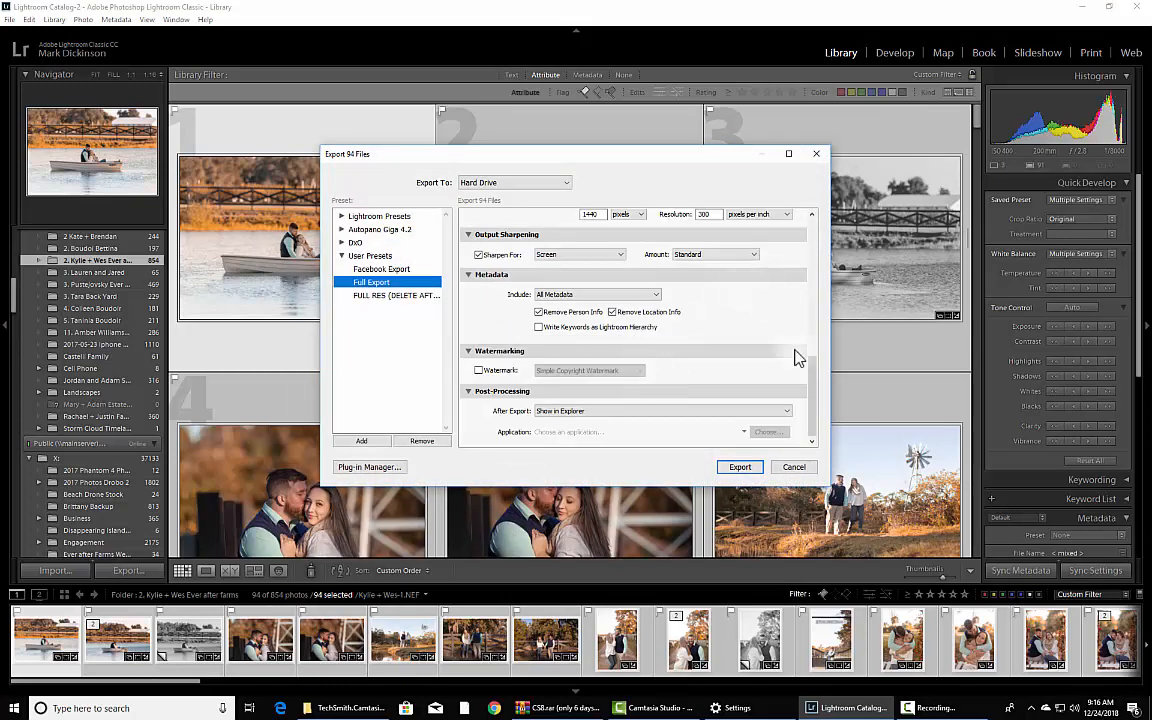
{"action": "left_click_drag", "start_coordinate": [817, 403], "coordinate": [818, 362]}
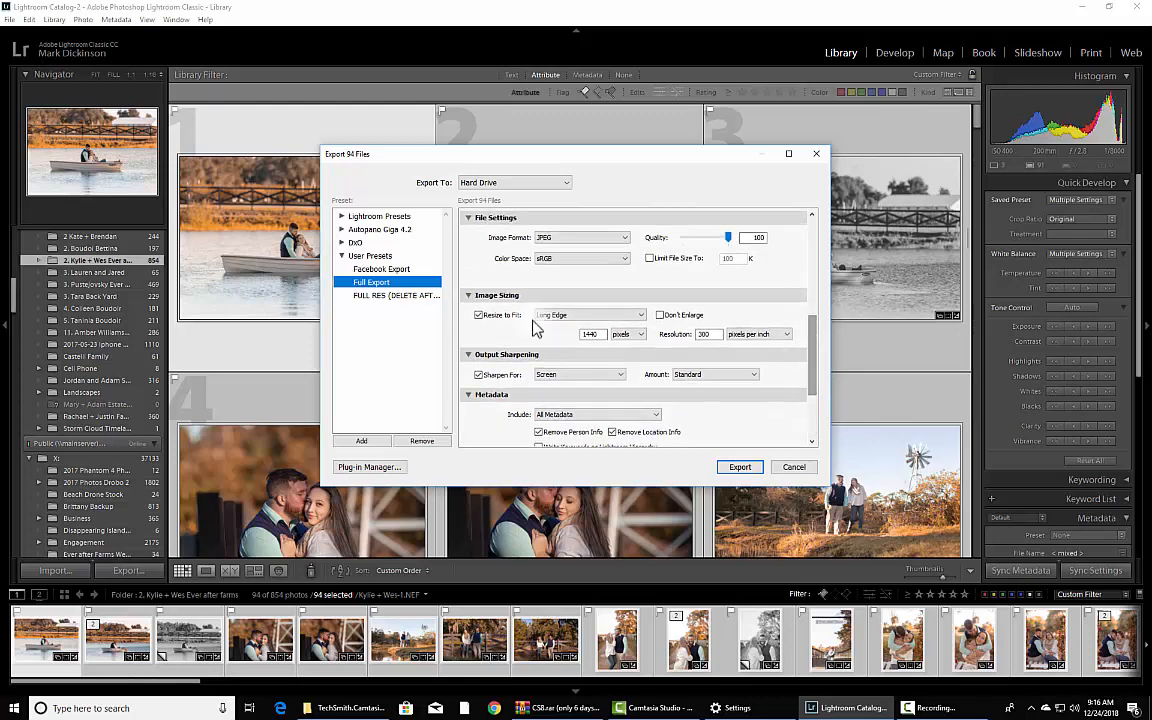
{"action": "left_click", "coordinate": [731, 237]}
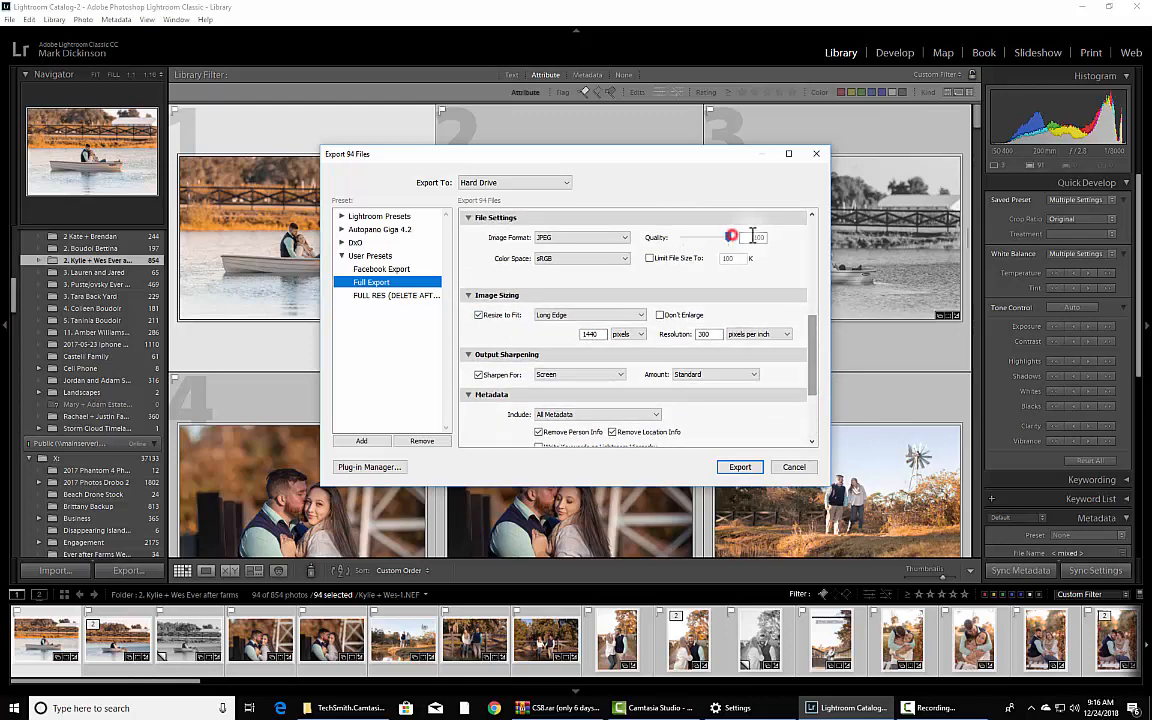
{"action": "left_click_drag", "start_coordinate": [729, 243], "coordinate": [723, 243]}
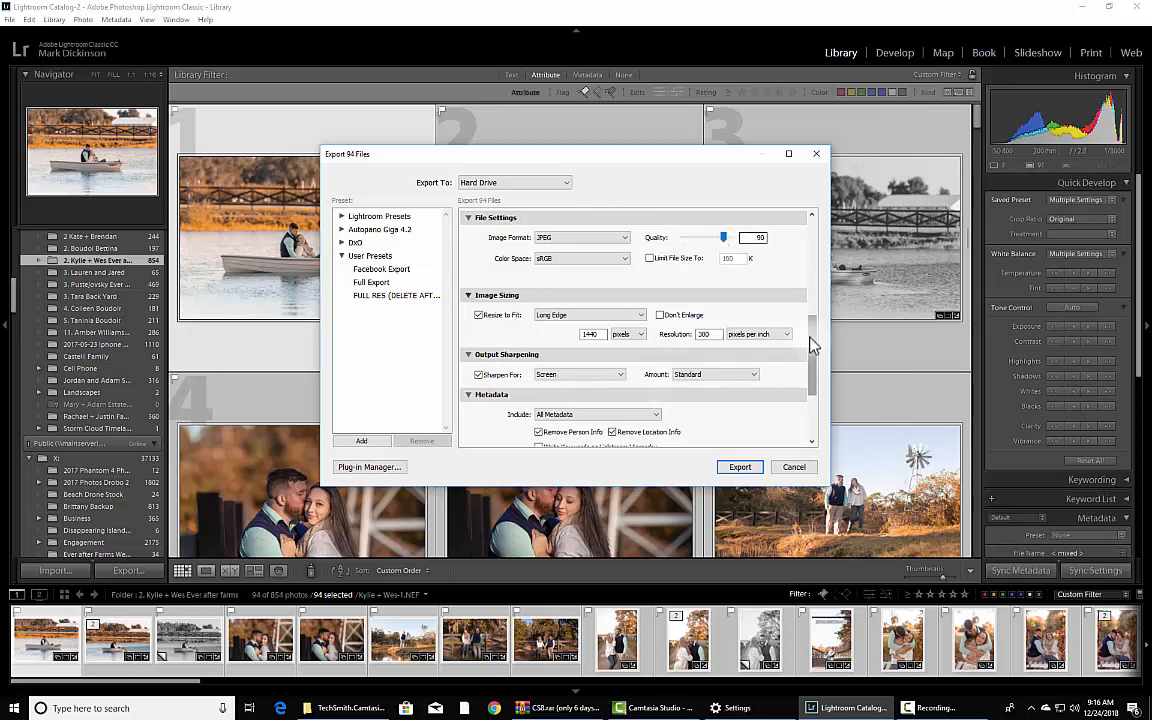
Step: Enable the file size limit for the exported JPEGs and set it to 20000 K
{"action": "left_click", "coordinate": [650, 258]}
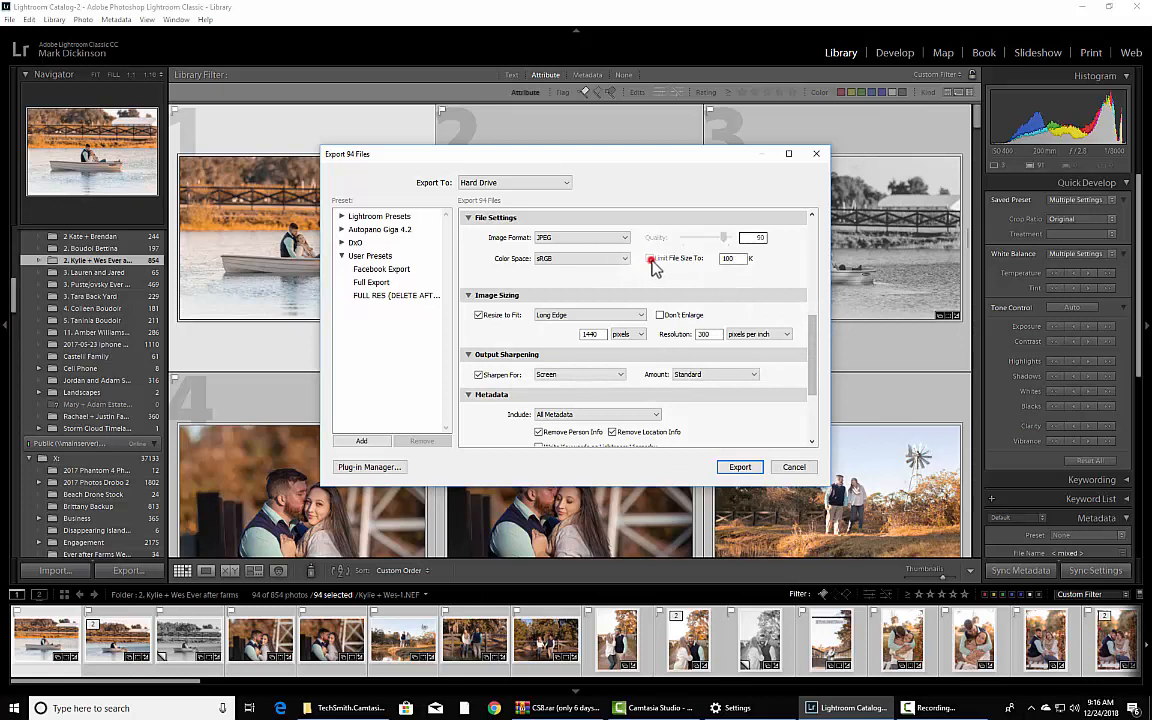
{"action": "left_click", "coordinate": [733, 258]}
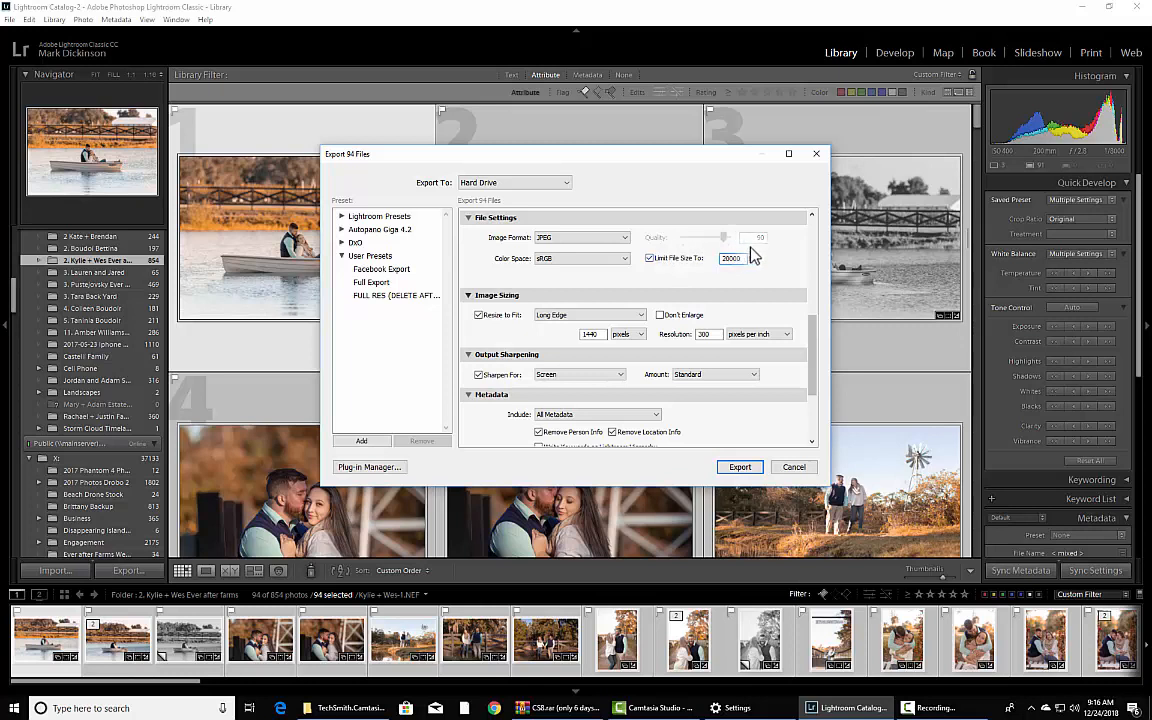
{"action": "left_click", "coordinate": [787, 255]}
{"action": "left_click", "coordinate": [637, 275]}
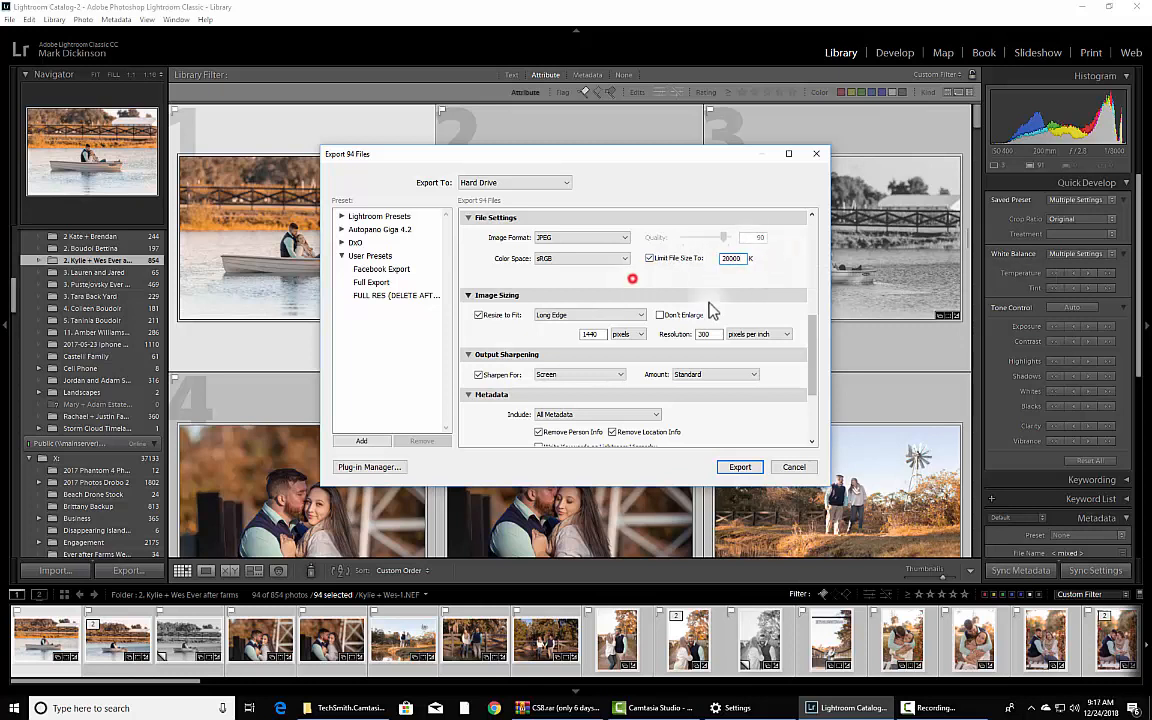
{"action": "left_click", "coordinate": [597, 338]}
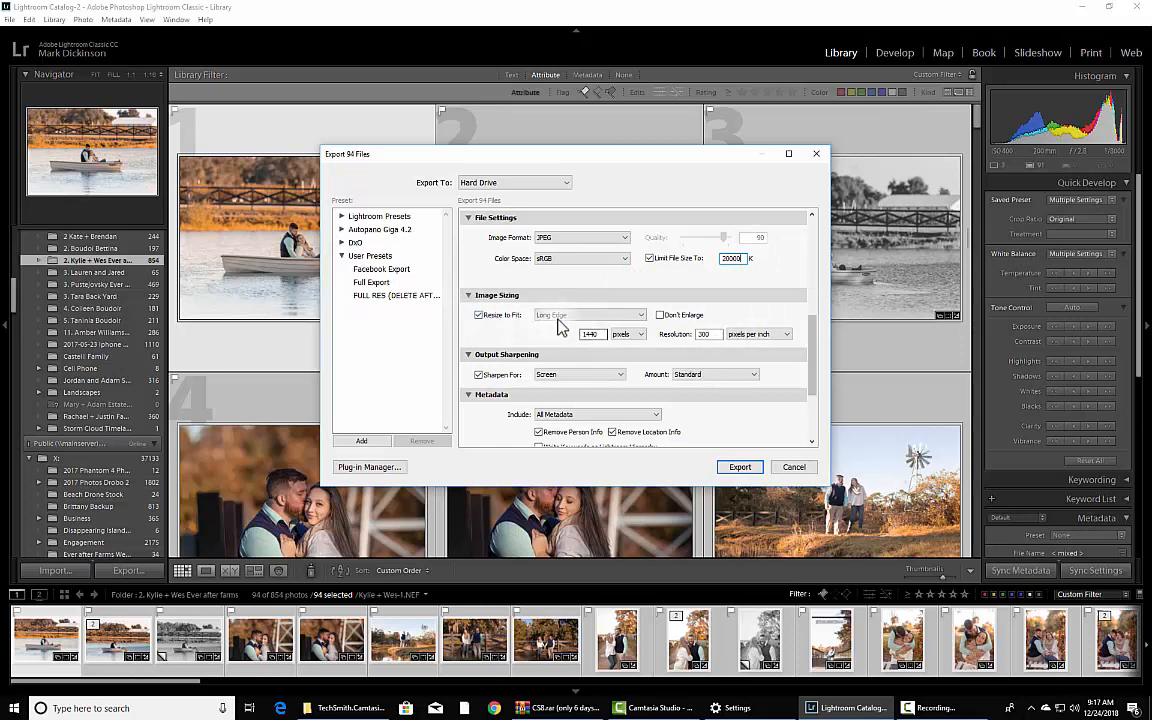
{"action": "double_click", "coordinate": [733, 258]}
{"action": "key", "text": "BackSpace"}
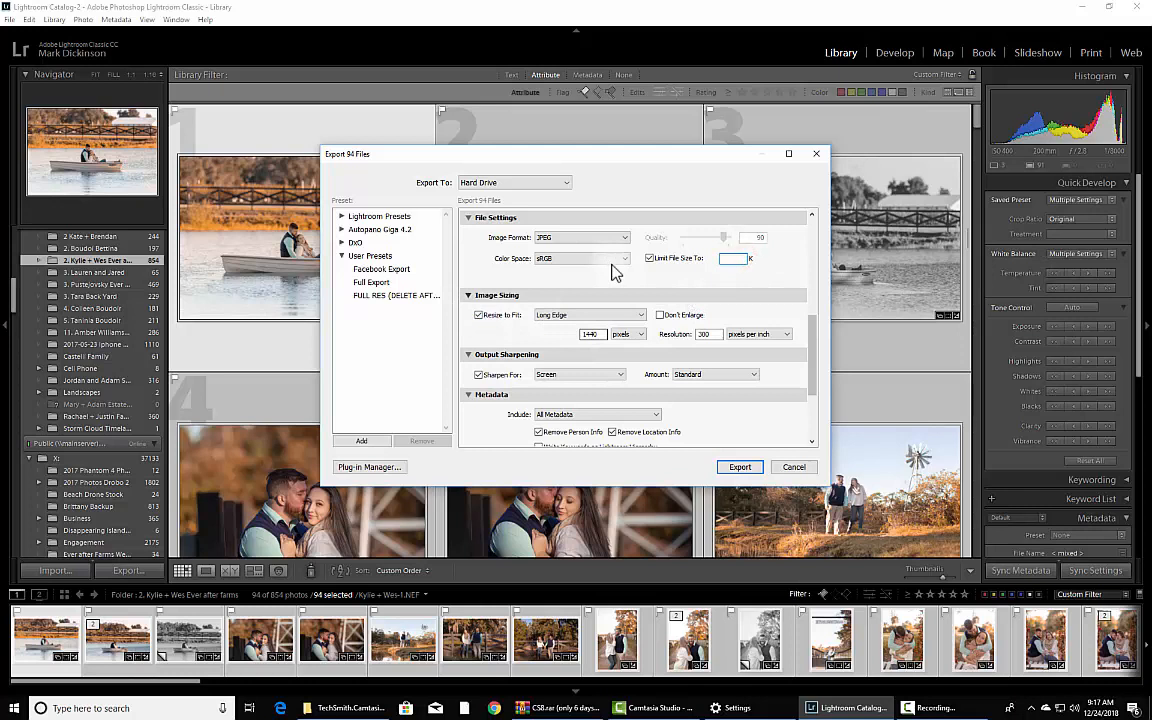
Step: Switch Resize to Fit to Megapixels and set the image size to 12 megapixels
{"action": "left_click", "coordinate": [560, 314]}
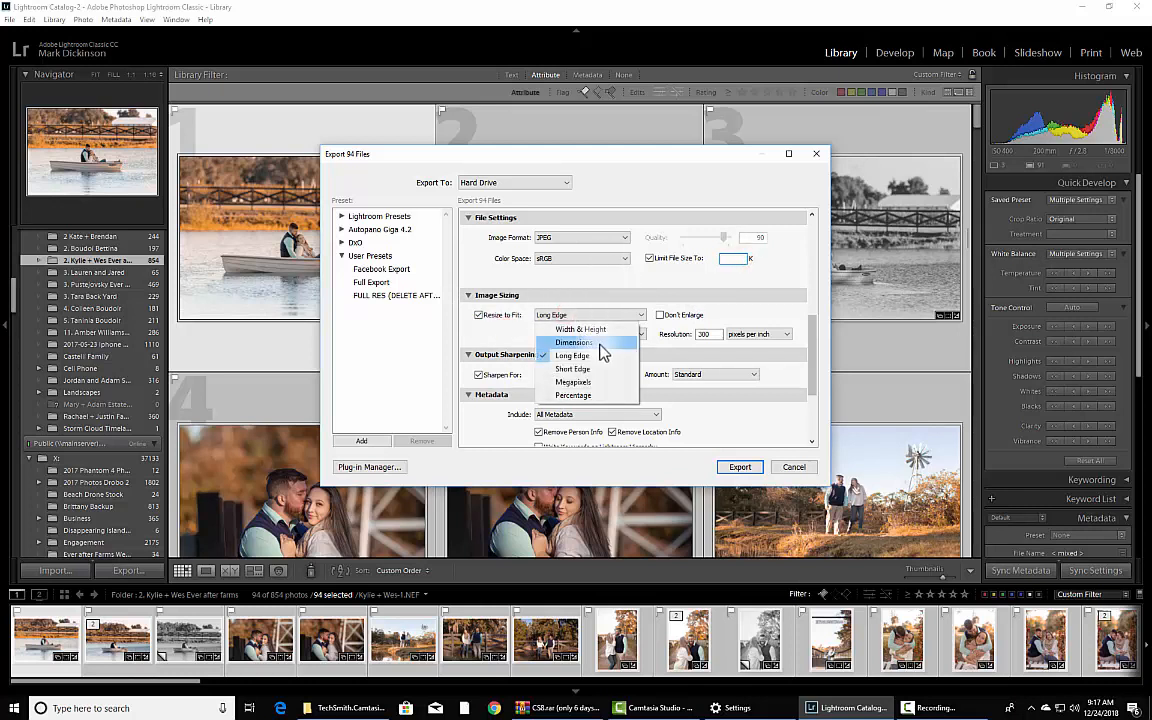
{"action": "left_click", "coordinate": [582, 382]}
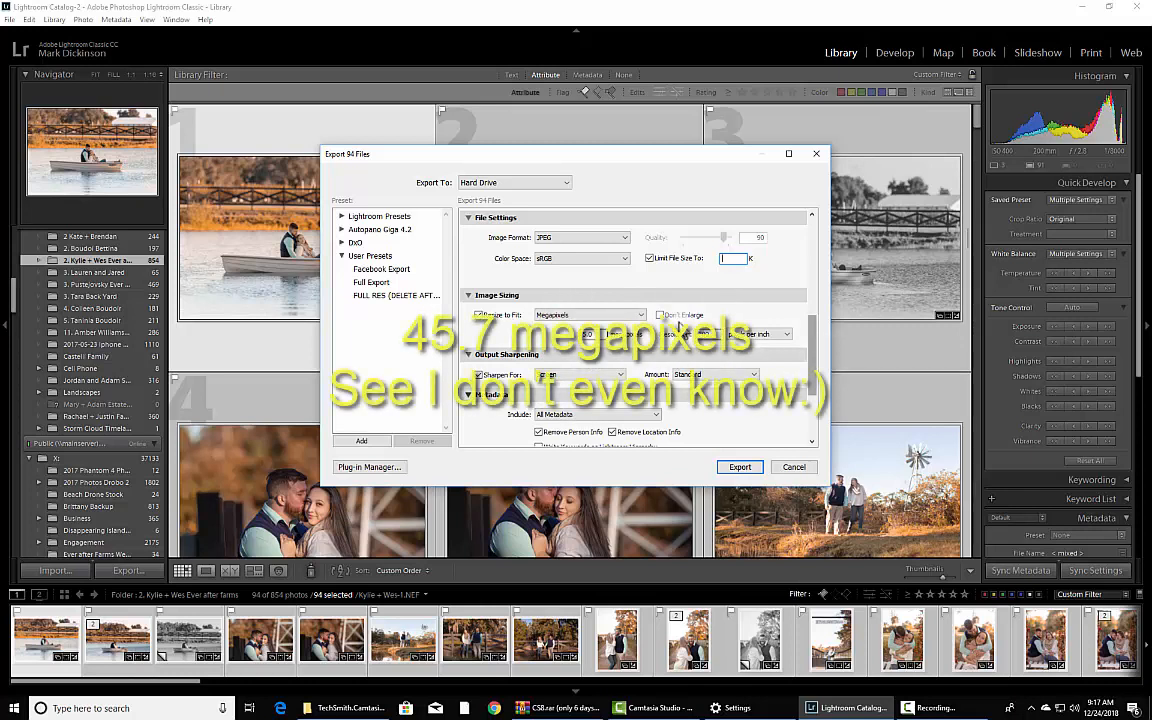
{"action": "left_click", "coordinate": [594, 335]}
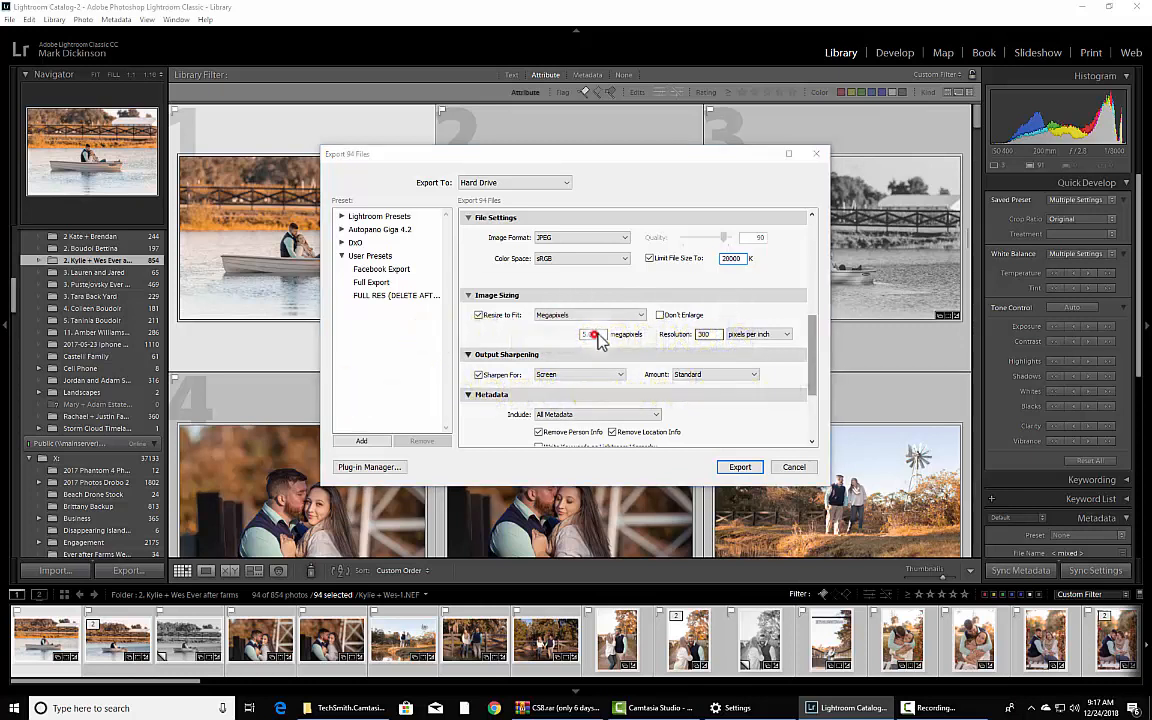
{"action": "left_click", "coordinate": [647, 358]}
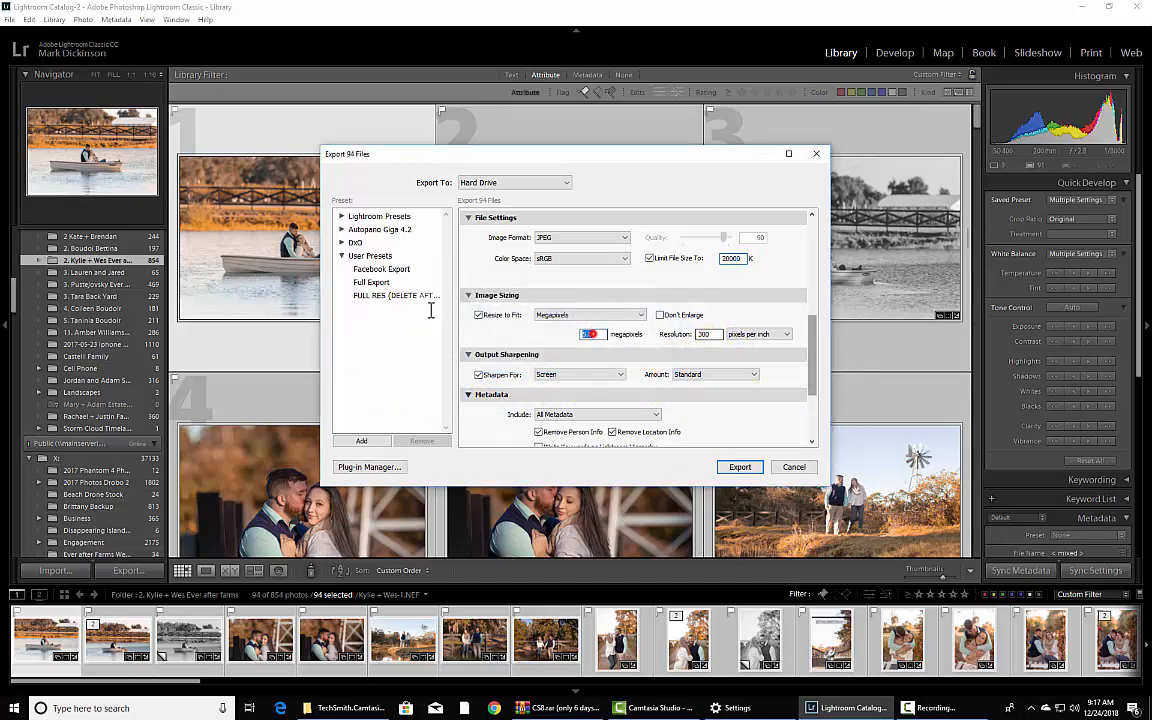
{"action": "type", "text": "12"}
{"action": "scroll", "coordinate": [642, 391], "scroll_direction": "down", "scroll_amount": 3}
{"action": "scroll", "coordinate": [642, 391], "scroll_direction": "up", "scroll_amount": 5}
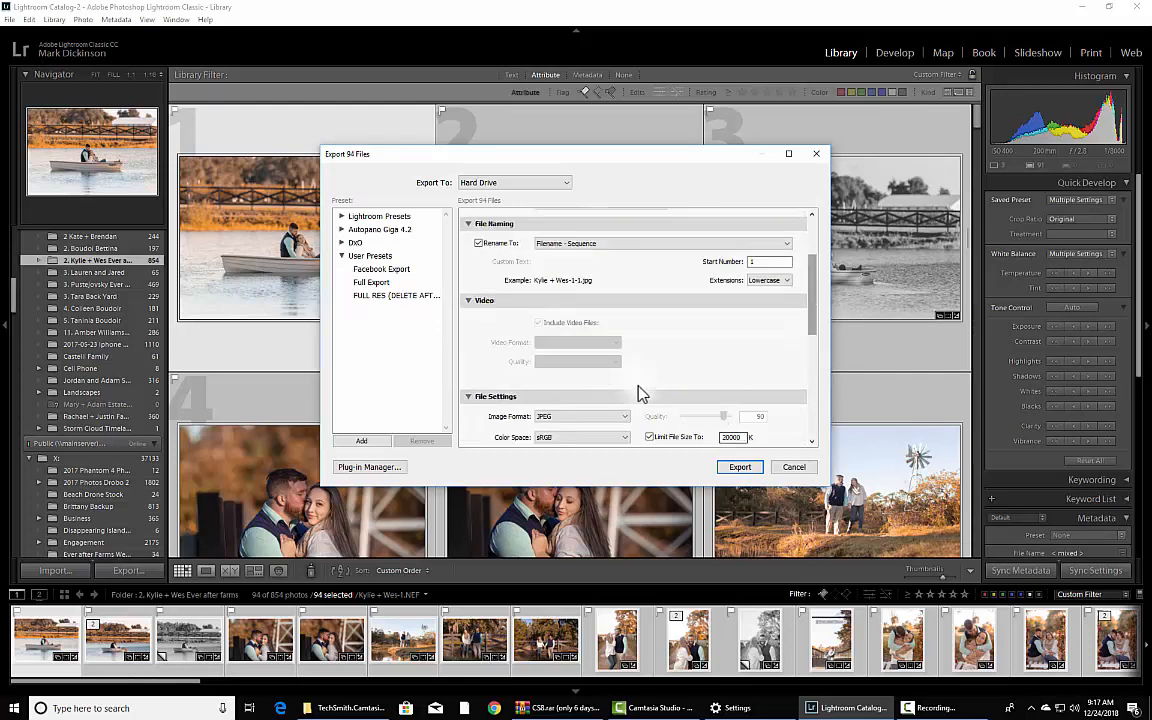
{"action": "scroll", "coordinate": [638, 408], "scroll_direction": "down", "scroll_amount": 5}
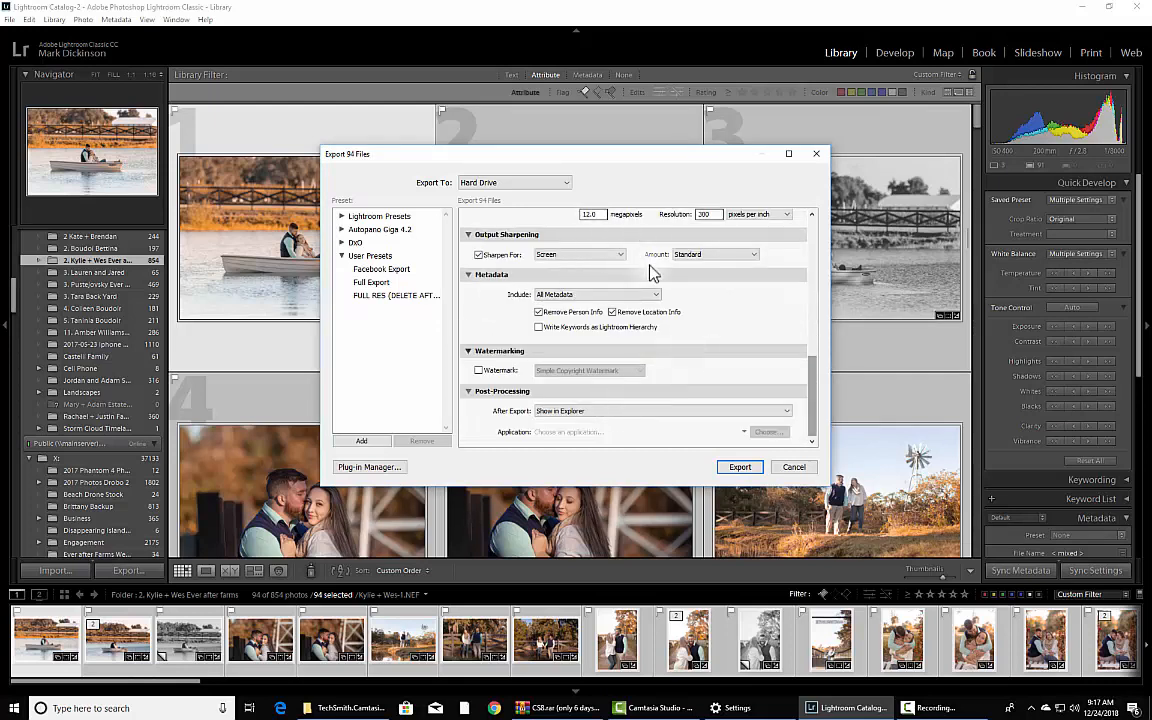
{"action": "left_click_drag", "start_coordinate": [808, 395], "coordinate": [818, 365]}
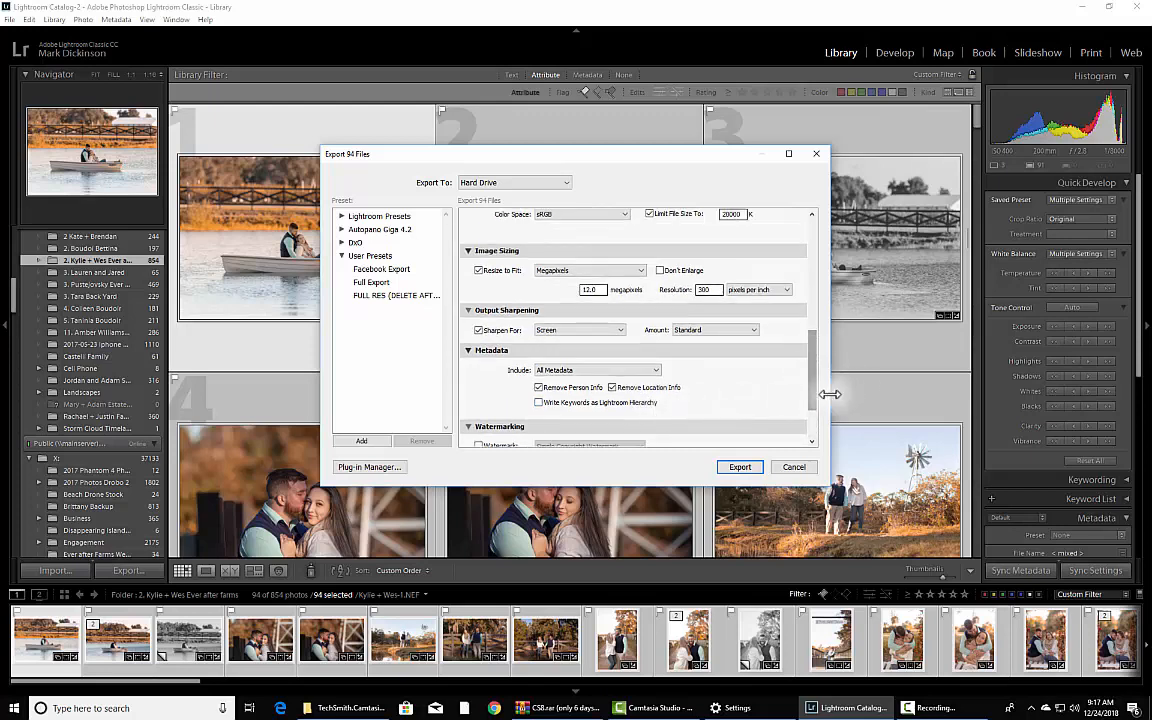
{"action": "left_click_drag", "start_coordinate": [812, 404], "coordinate": [812, 386]}
{"action": "mouse_move", "coordinate": [922, 710]}
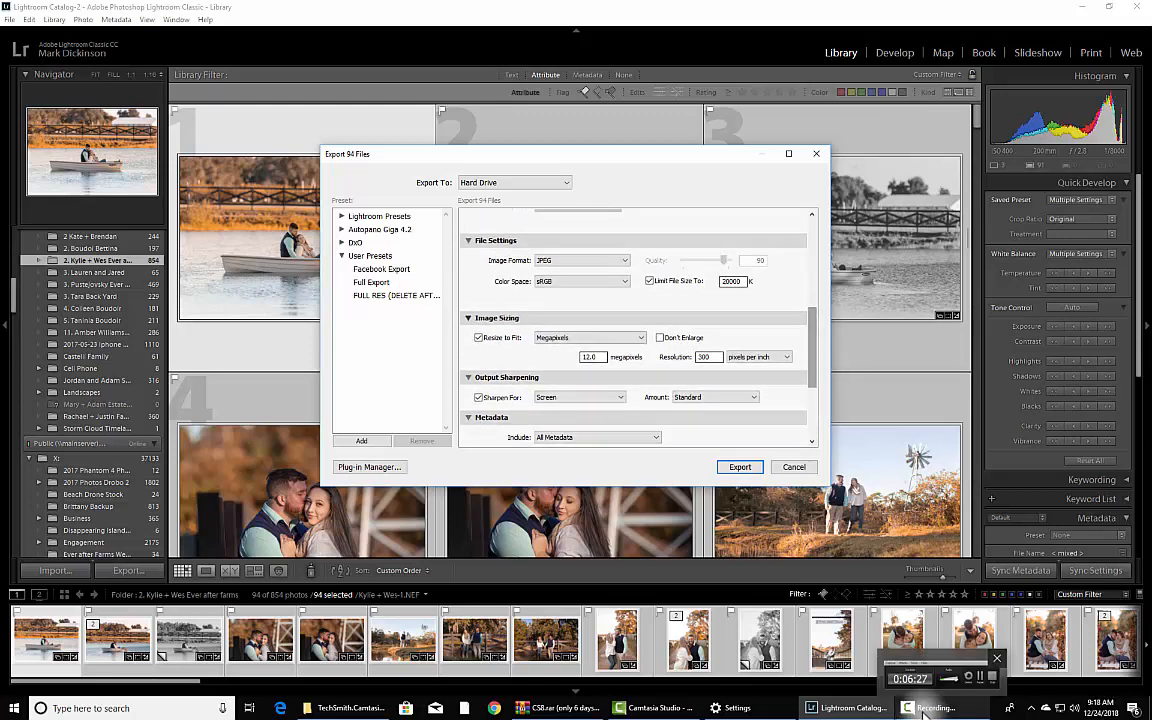